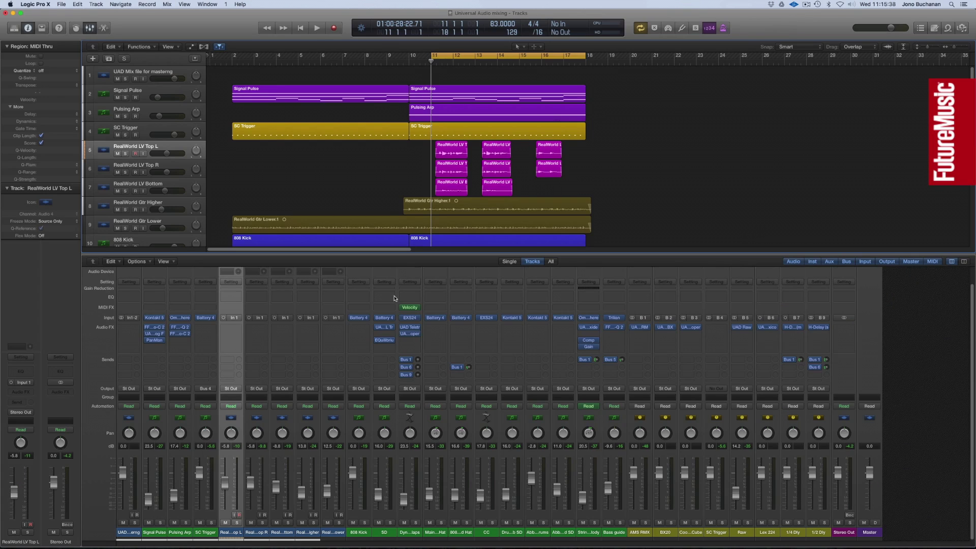
Solo RealWorld LV Top L and insert a mono UAD SSL E Channel Strip
left_click(237, 522)
left_click(237, 329)
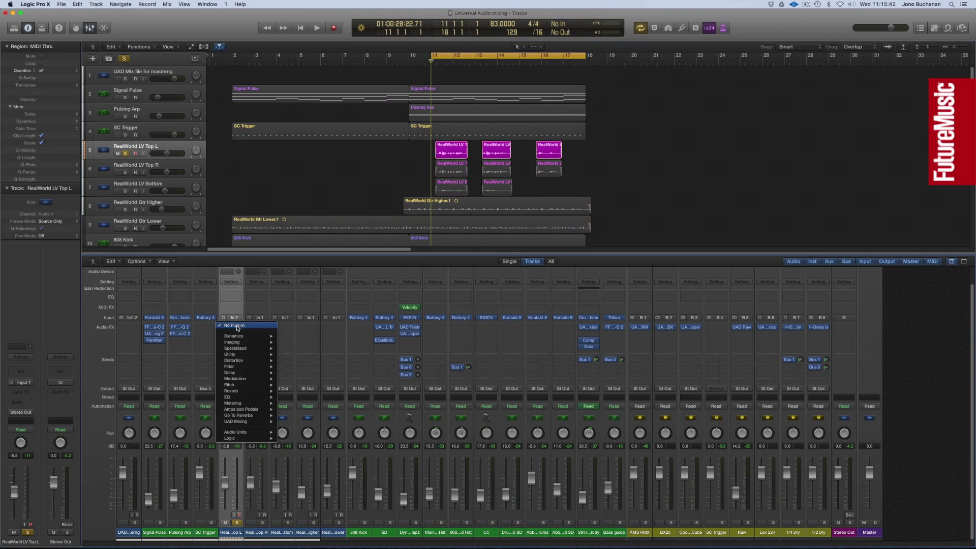
mouse_move(241, 423)
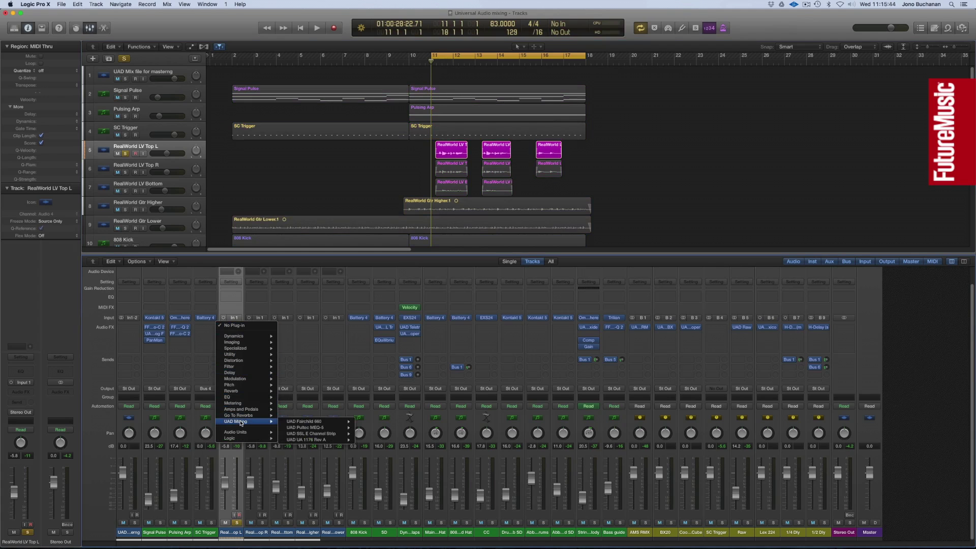
mouse_move(295, 433)
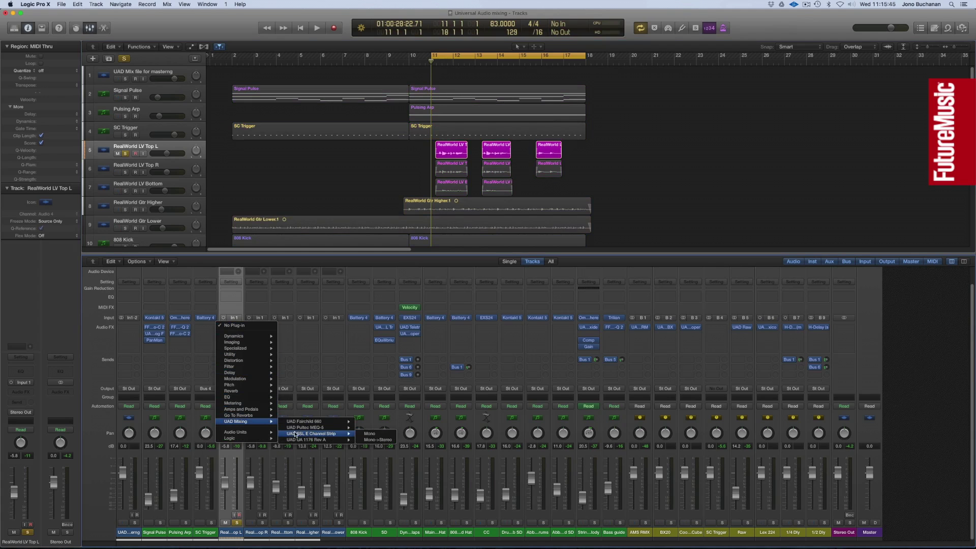
left_click(369, 433)
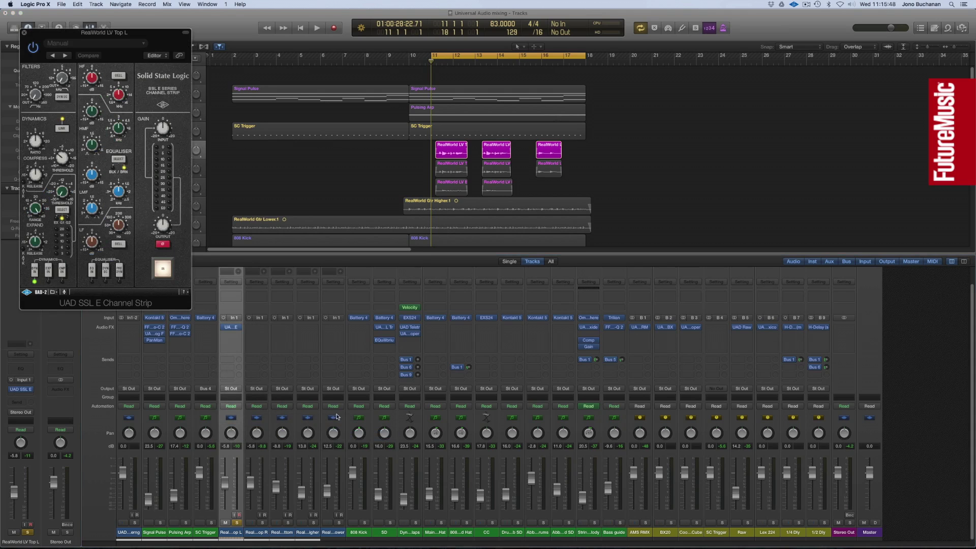
Engage the SSL strip's EQ and raise its high-pass filter slightly
left_click_drag(63, 35, 299, 63)
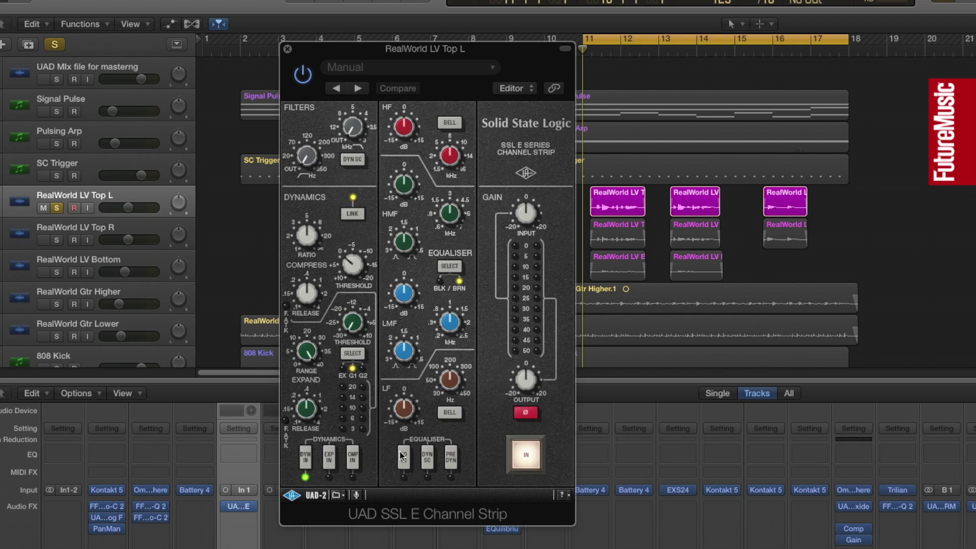
left_click(403, 459)
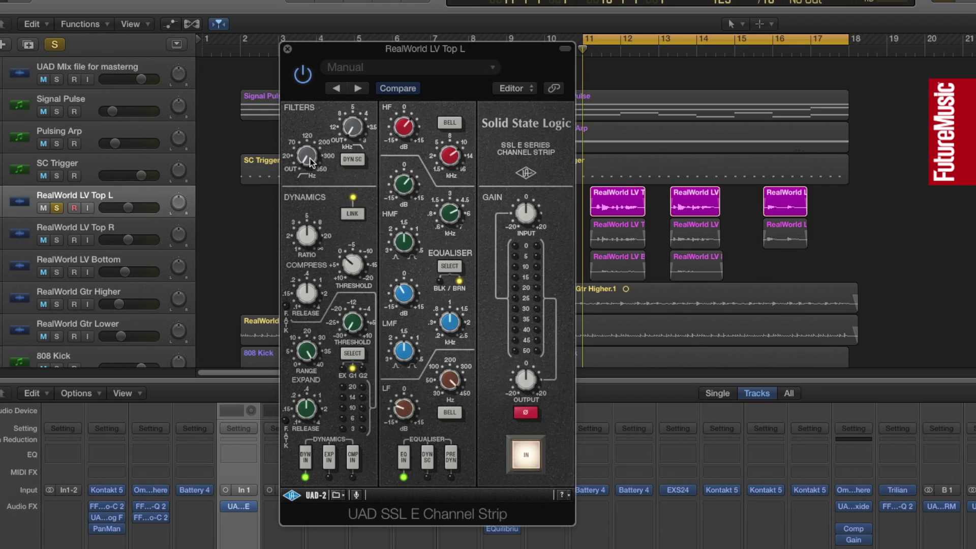
left_click_drag(308, 159, 305, 152)
Turn on the SSL compressor, lower its threshold toward -15, and enable PRE DYN
left_click(354, 459)
left_click_drag(349, 259, 368, 262)
left_click(452, 459)
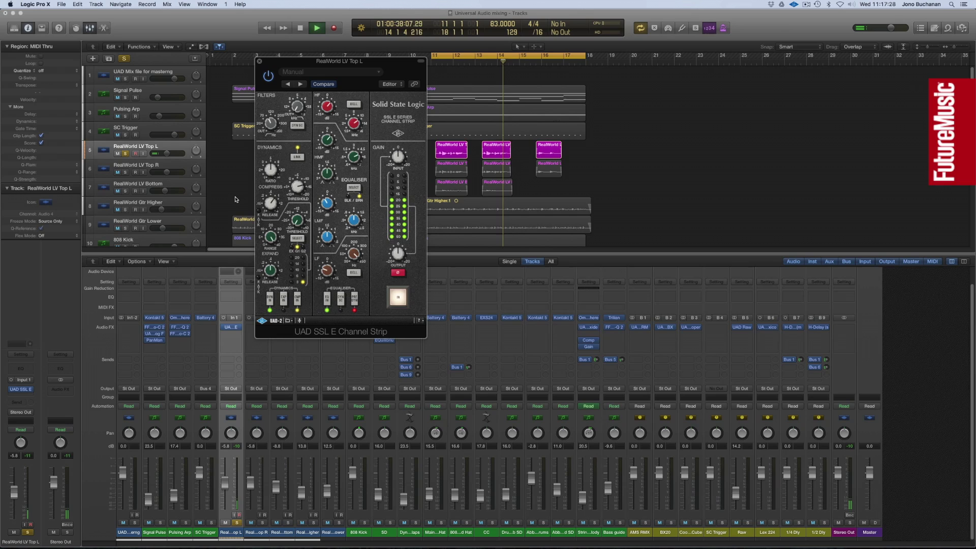
key("space")
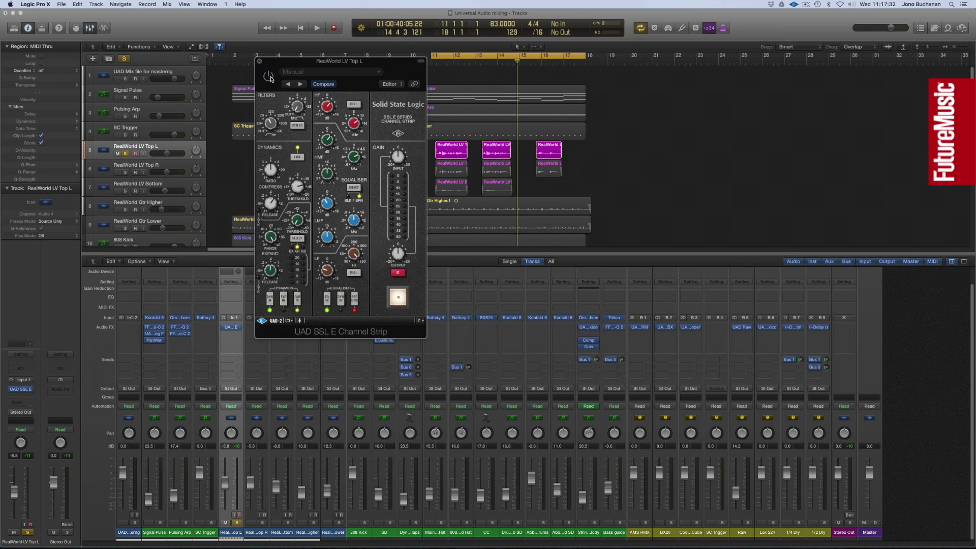
key("space")
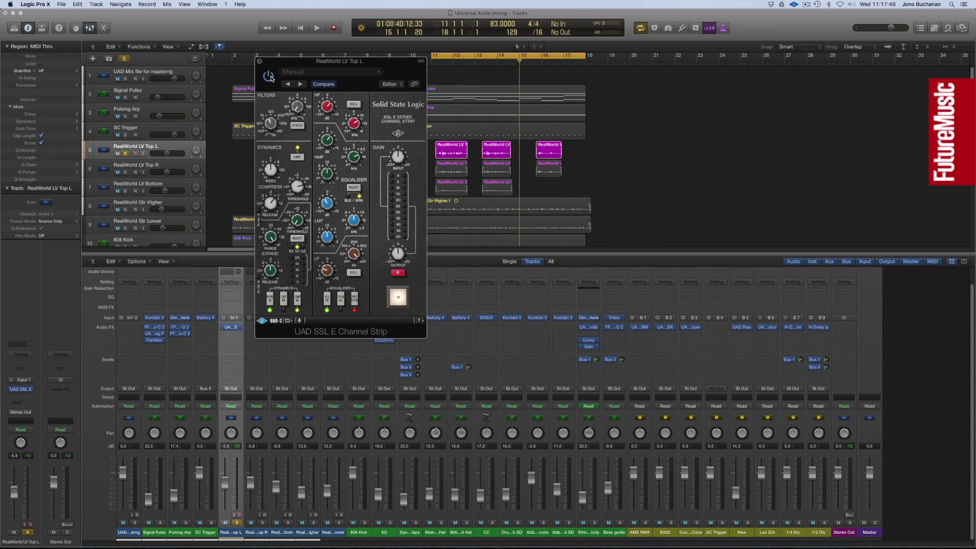
Copy the SSL strip to RealWorld LV Top R and unsolo RealWorld LV Top L
left_click(260, 62)
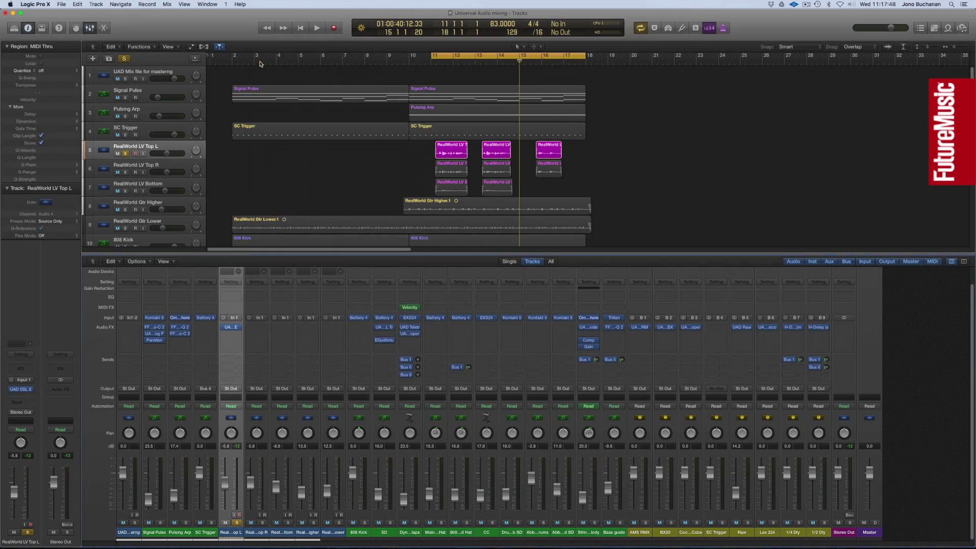
left_click_drag(232, 328, 279, 328)
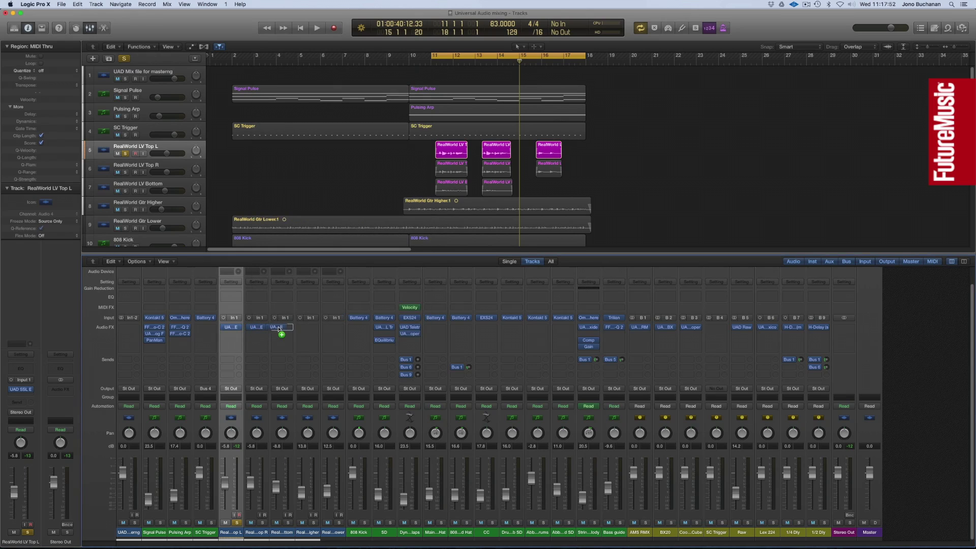
left_click(125, 154)
Play the full mix to check it, then reopen and close the SSL plug-in
key("space")
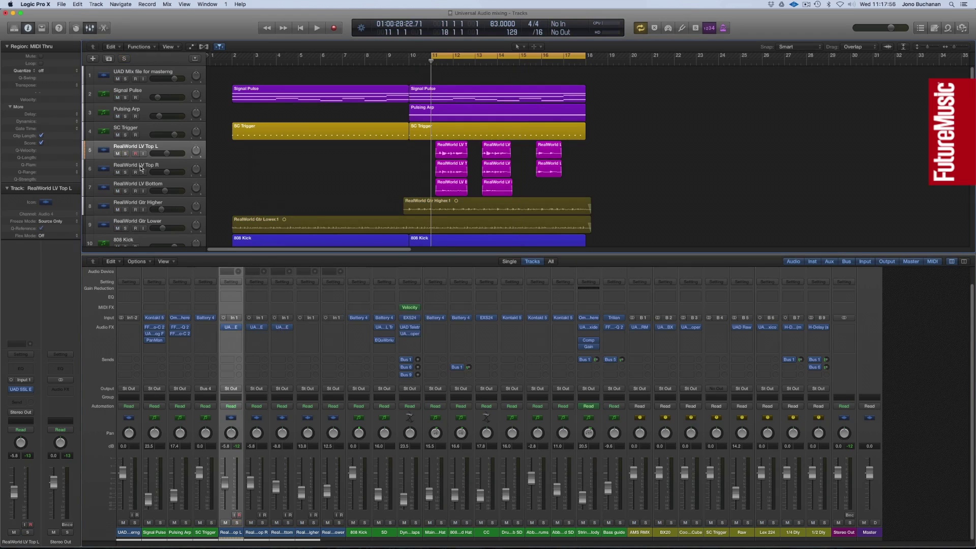
key("space")
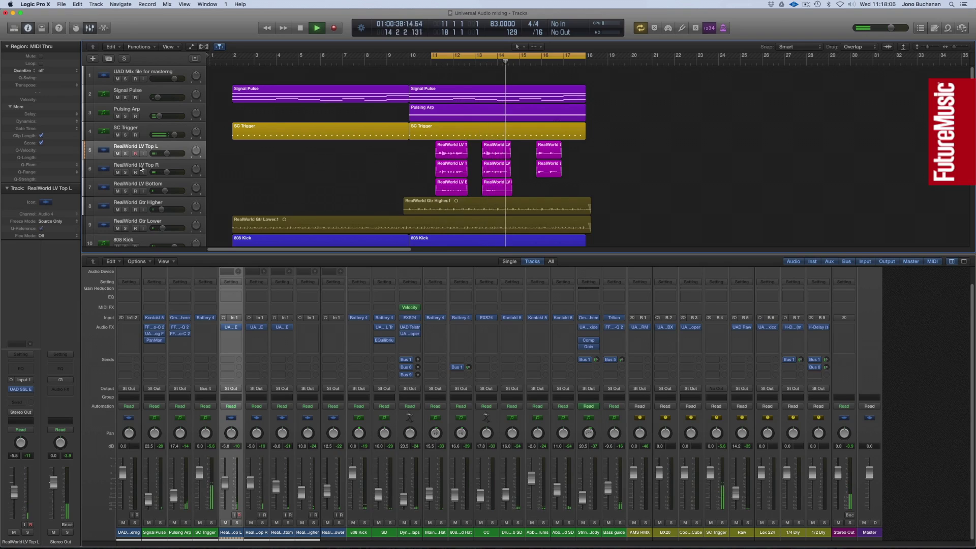
key("space")
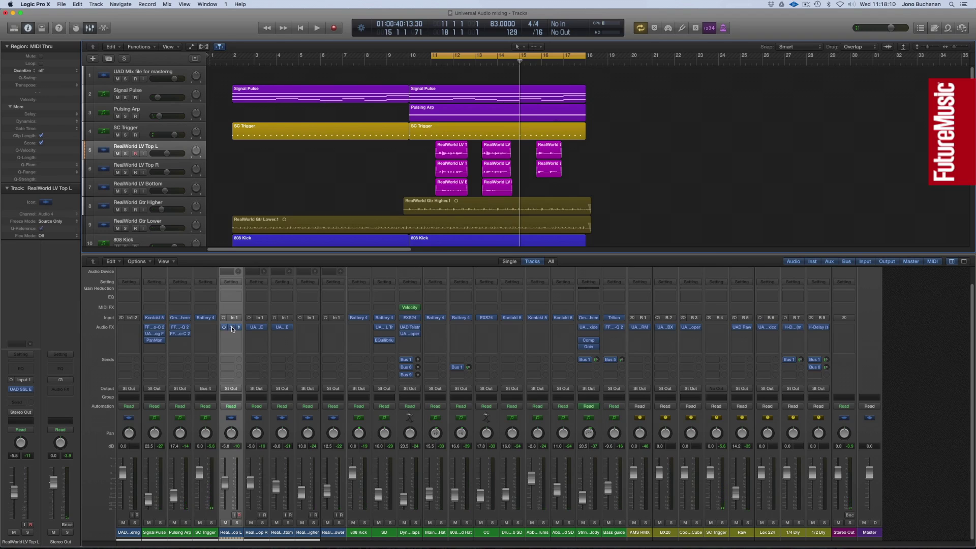
left_click(232, 328)
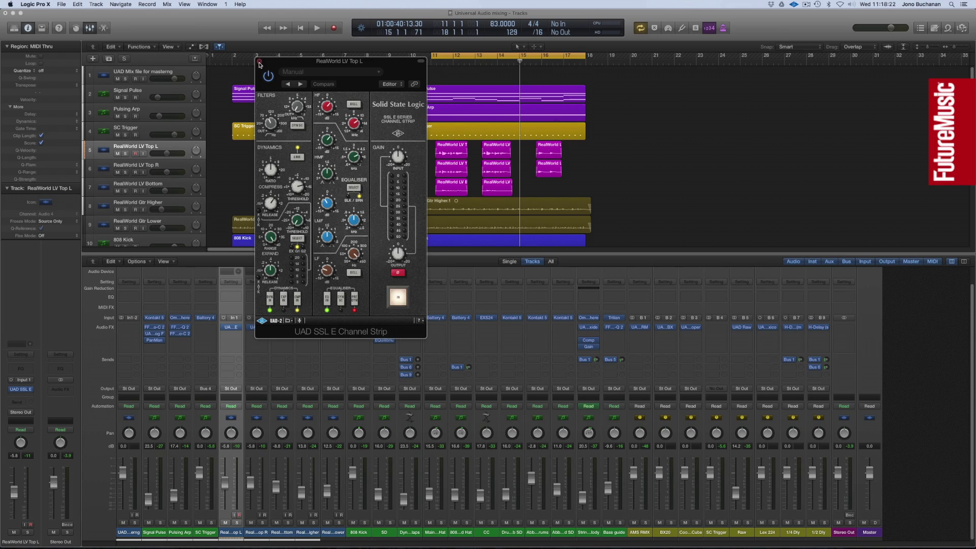
left_click(259, 61)
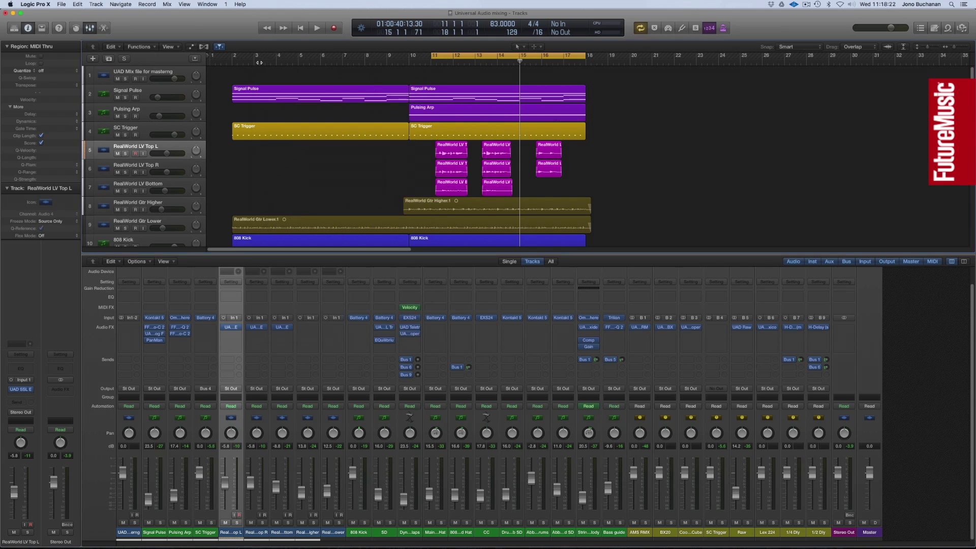
Insert a mono UAD UA 1176 Rev A after the SSL strip and re-solo RealWorld LV Top L
left_click(237, 337)
mouse_move(245, 430)
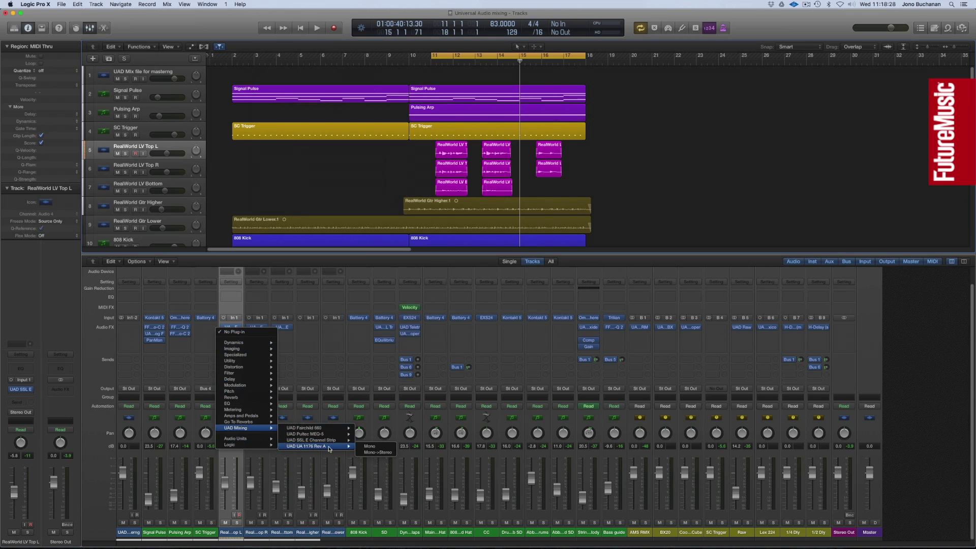
left_click(369, 446)
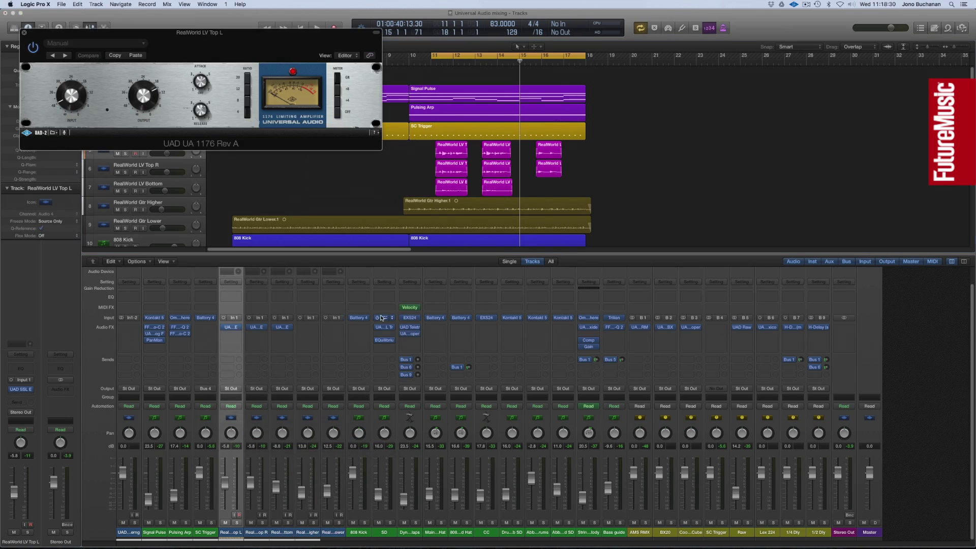
left_click_drag(110, 34, 401, 269)
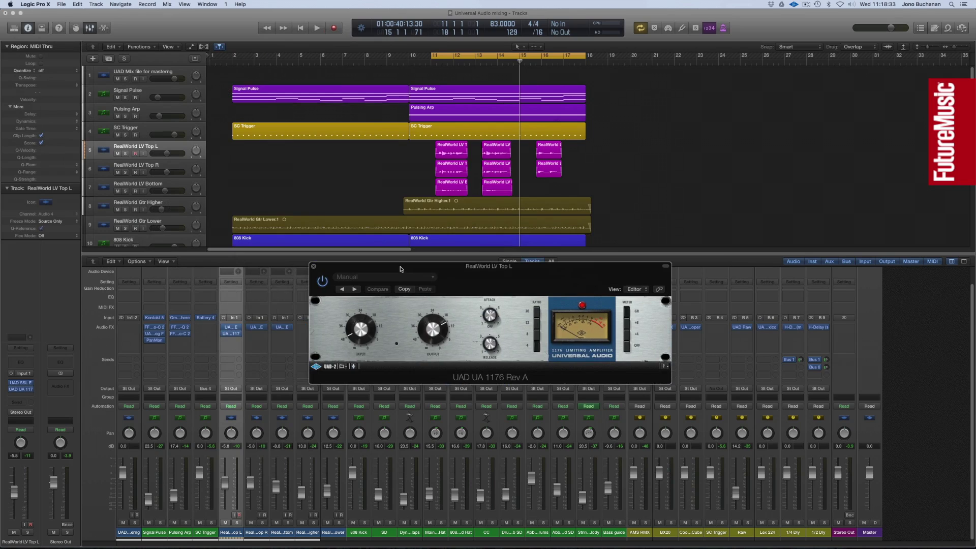
left_click(125, 154)
key("space")
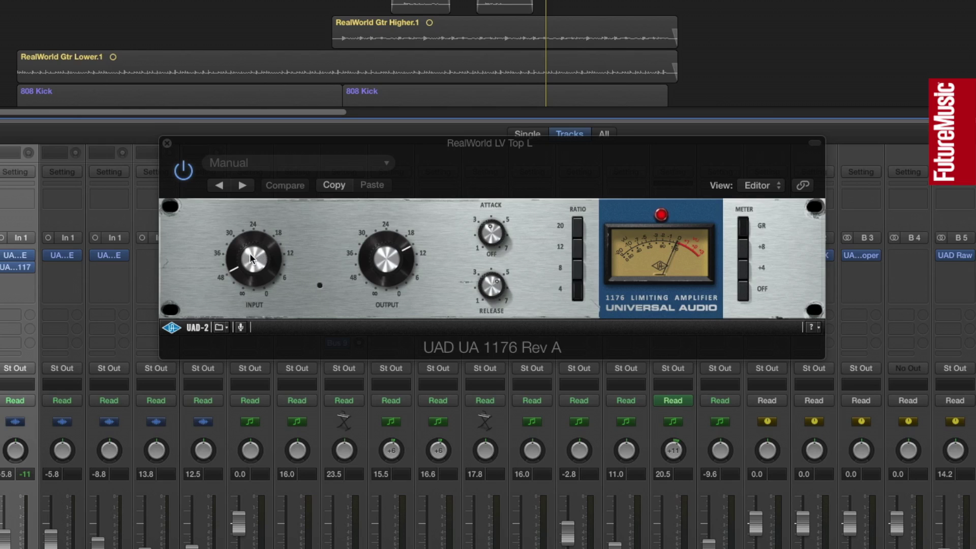
Raise the 1176 input to about 30 and trim its output level to balance
left_click_drag(249, 255, 245, 249)
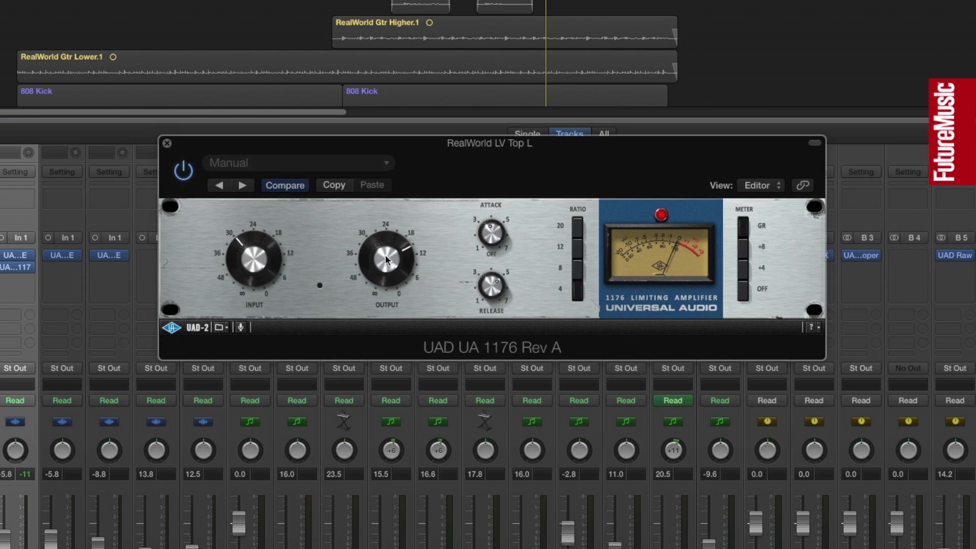
left_click_drag(388, 261, 384, 259)
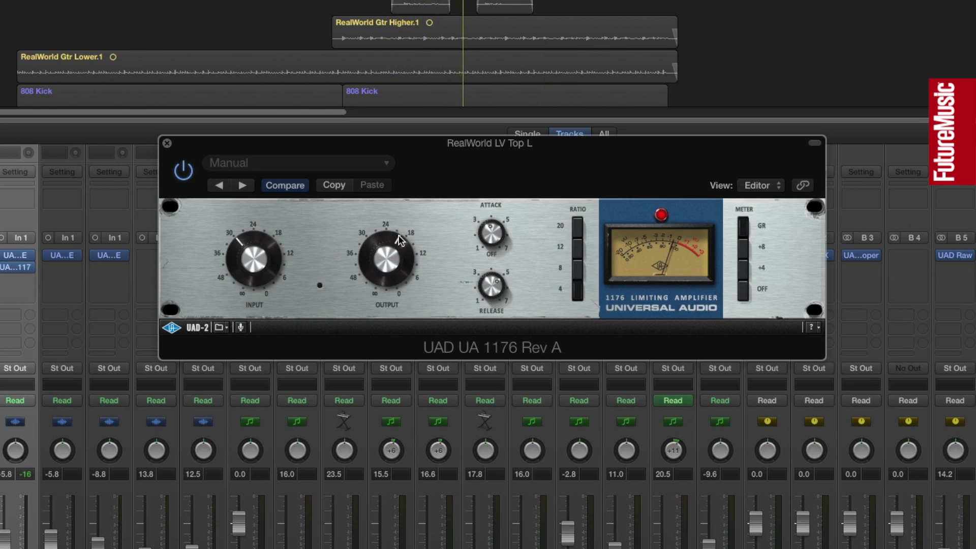
left_click_drag(397, 240, 377, 246)
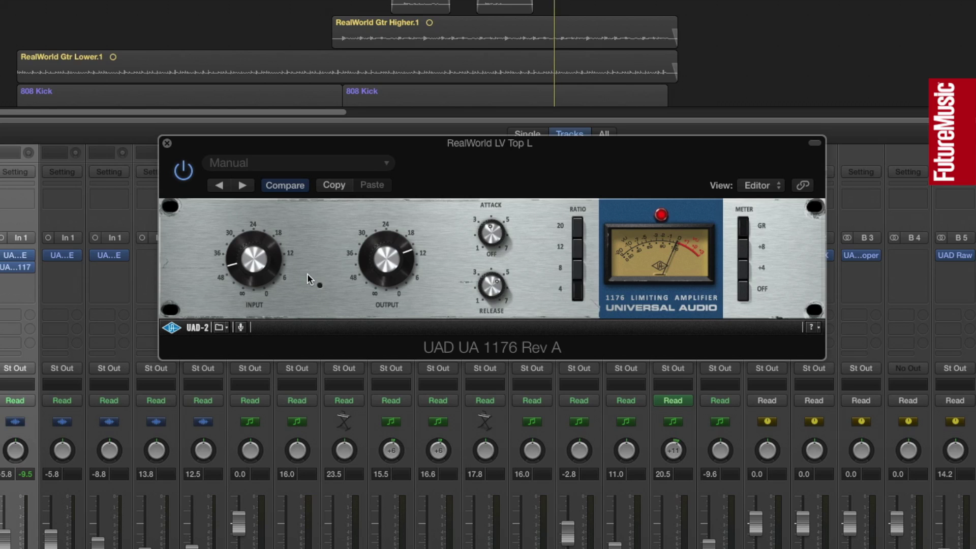
Copy the 1176 to the next vocal channel, unsolo LV Top L, replay, and select LV Top R and LV Bottom
left_click(167, 144)
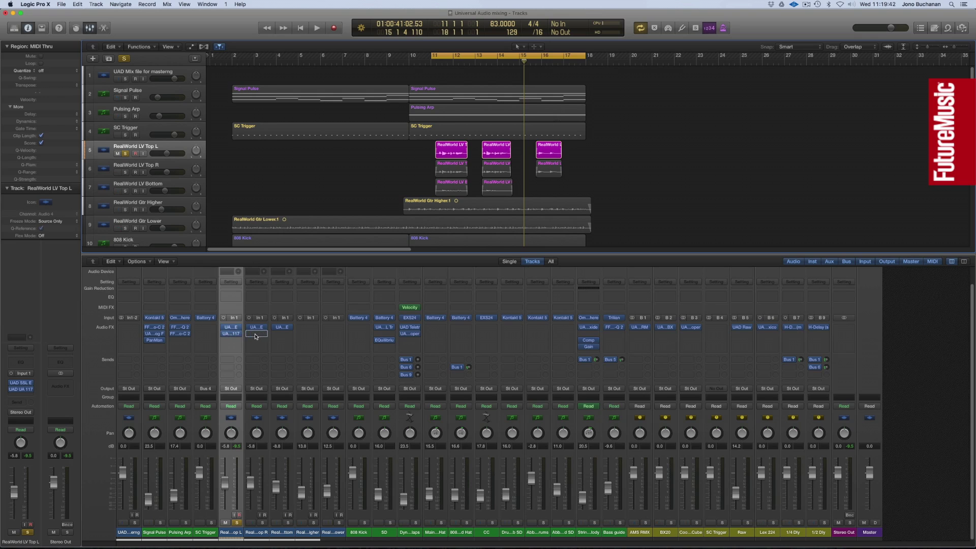
left_click_drag(257, 336, 285, 335)
left_click(126, 154)
key("space")
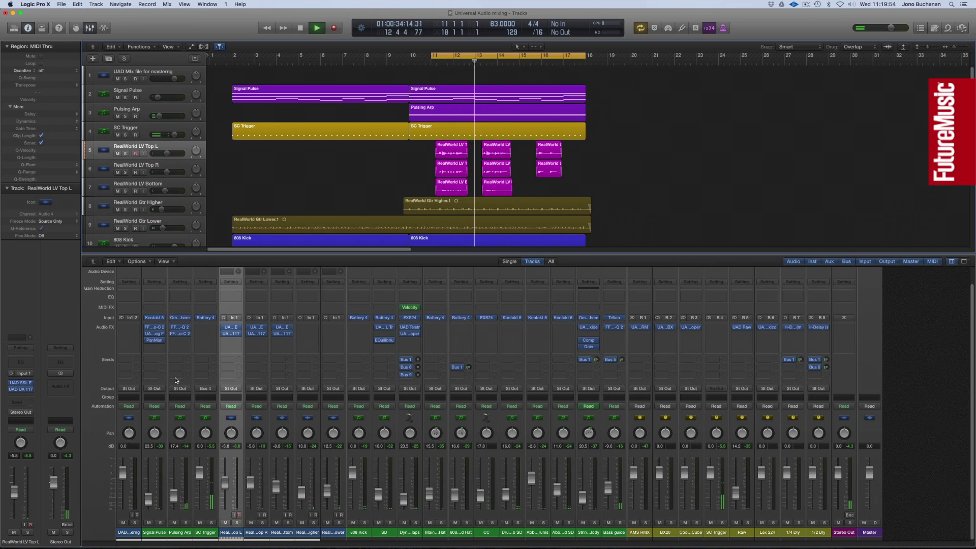
left_click(266, 426, "shift")
left_click(269, 437, "shift")
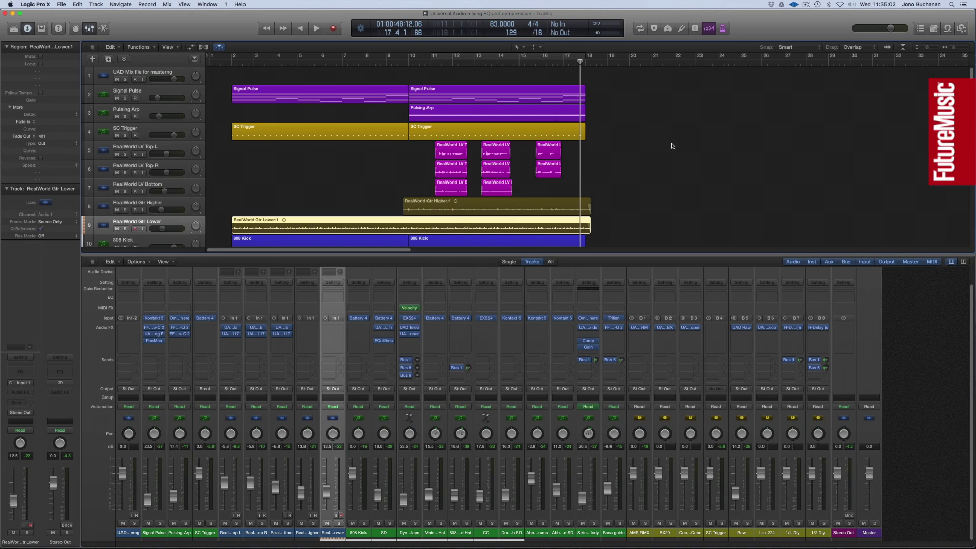
Insert a UAD Pultec MEQ-5 on RealWorld Gtr Lower, solo it, and return to the song start
left_click(340, 336)
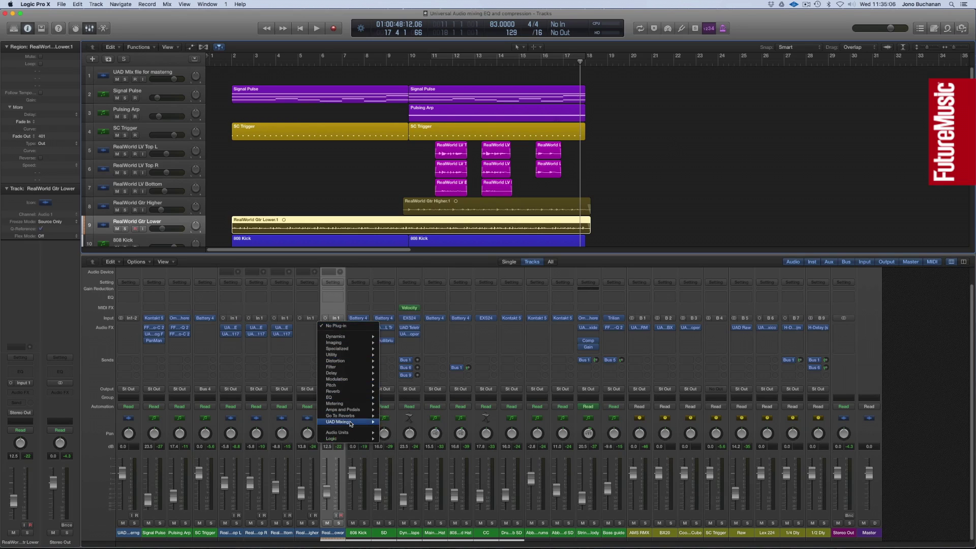
left_click(482, 428)
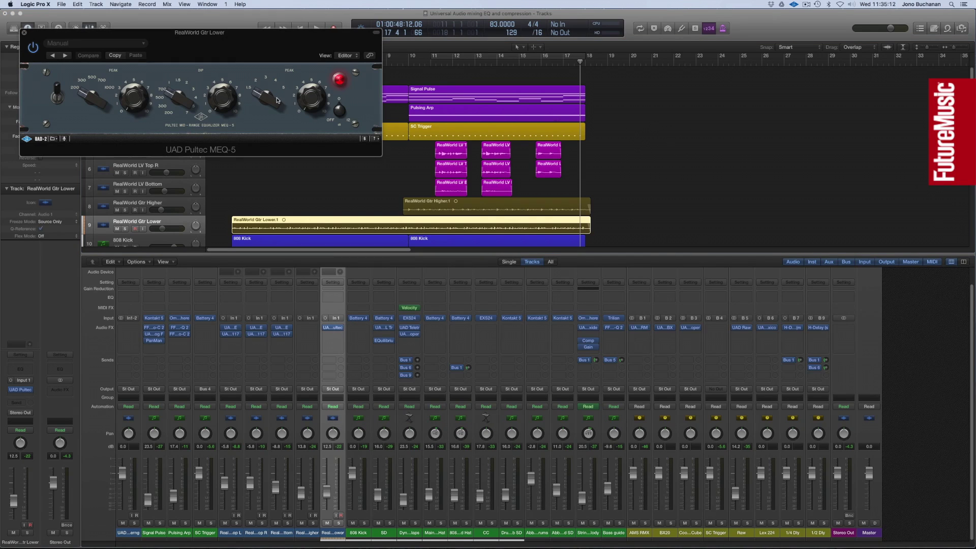
left_click_drag(156, 36, 588, 233)
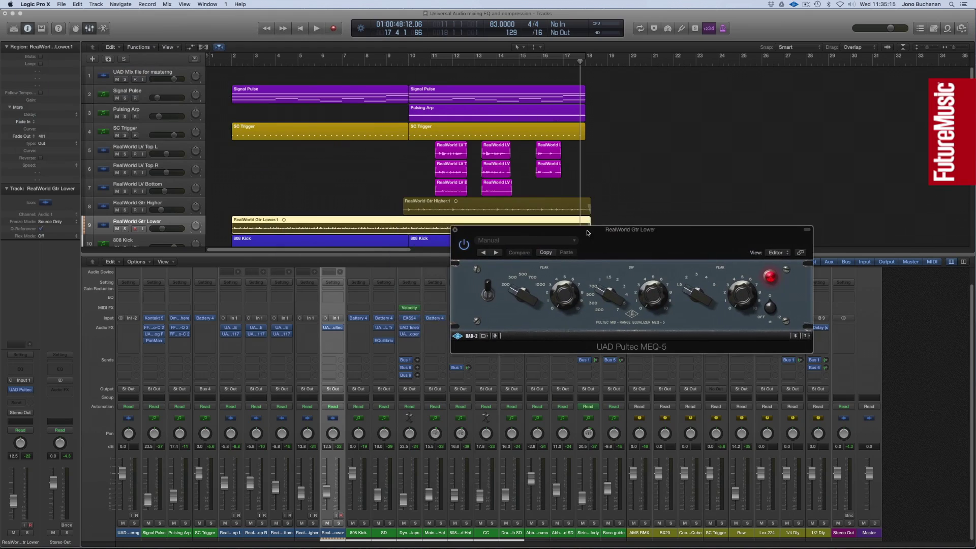
left_click(125, 230)
key("Return")
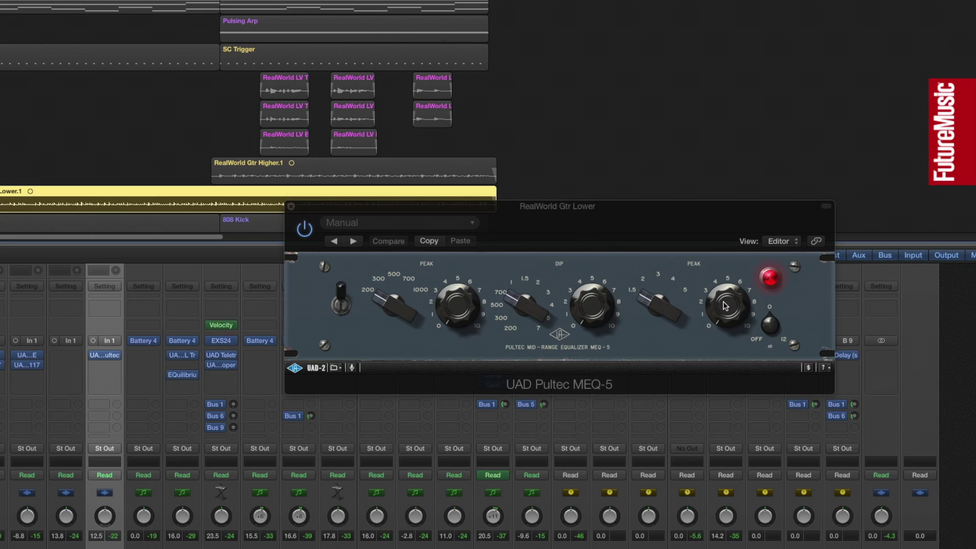
Lower the Pultec's high peak frequency to 3 and reduce the low peak frequency
left_click_drag(725, 306, 727, 269)
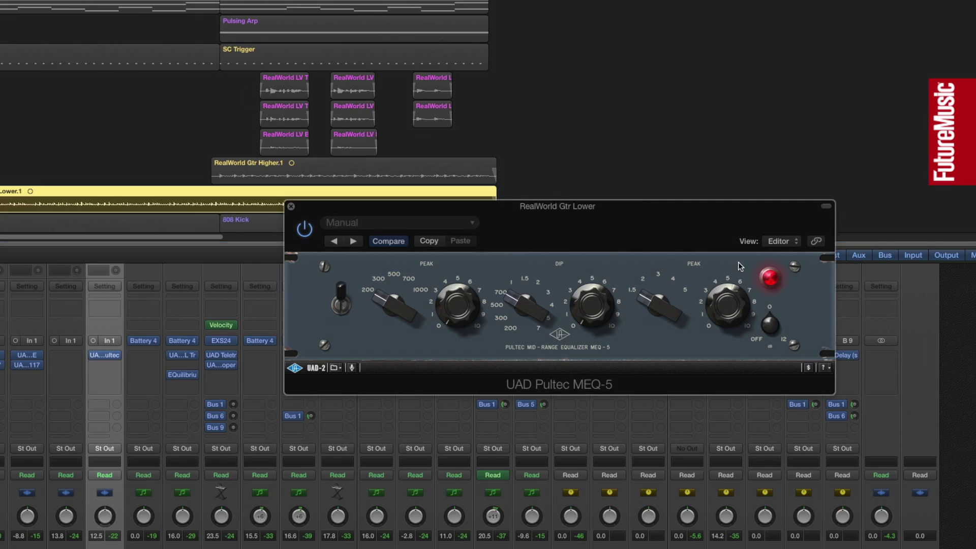
mouse_move(676, 305)
left_mouse_down()
mouse_move(651, 307)
mouse_move(657, 291)
mouse_move(675, 288)
left_mouse_up()
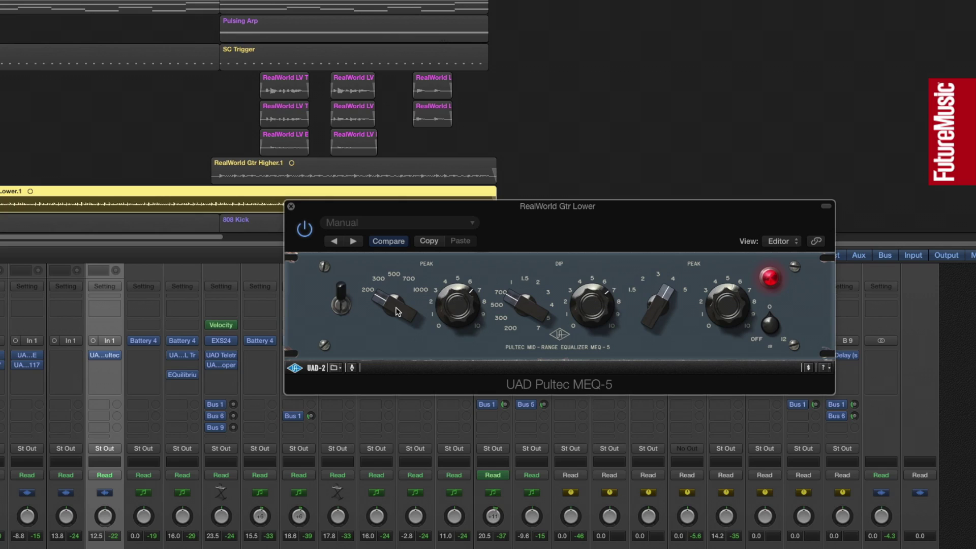
left_click_drag(394, 294, 389, 295)
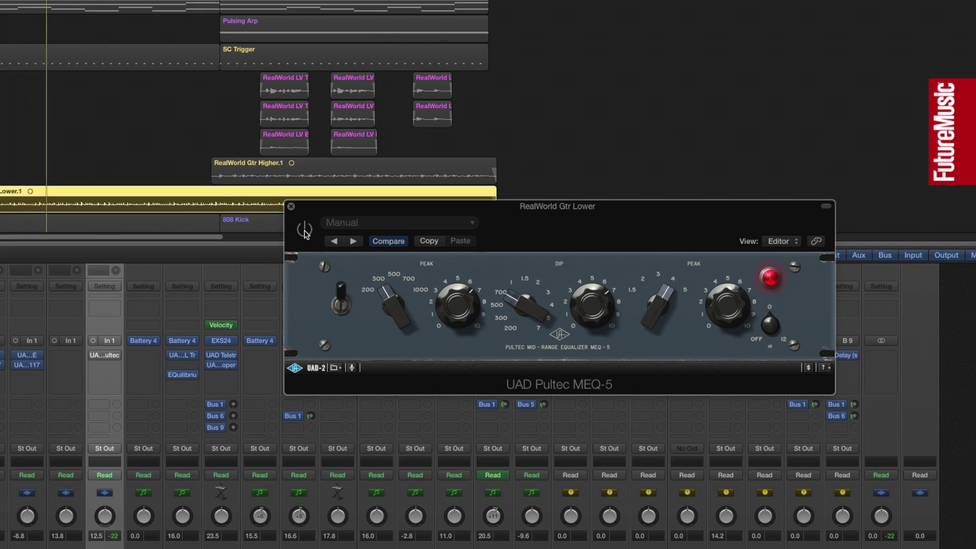
Switch the Pultec on, adjust the dip and high peak, and A/B it against bypass
left_click(304, 230)
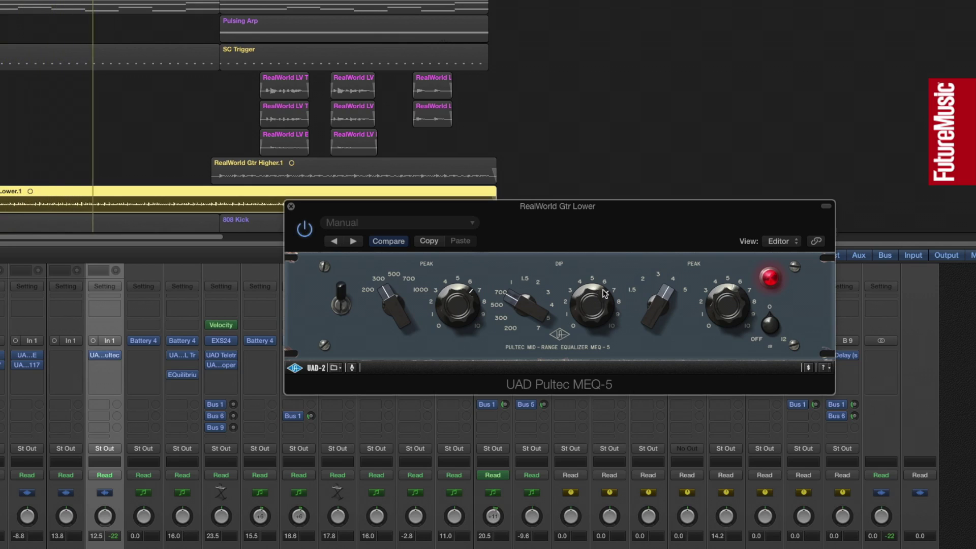
left_click_drag(605, 293, 597, 290)
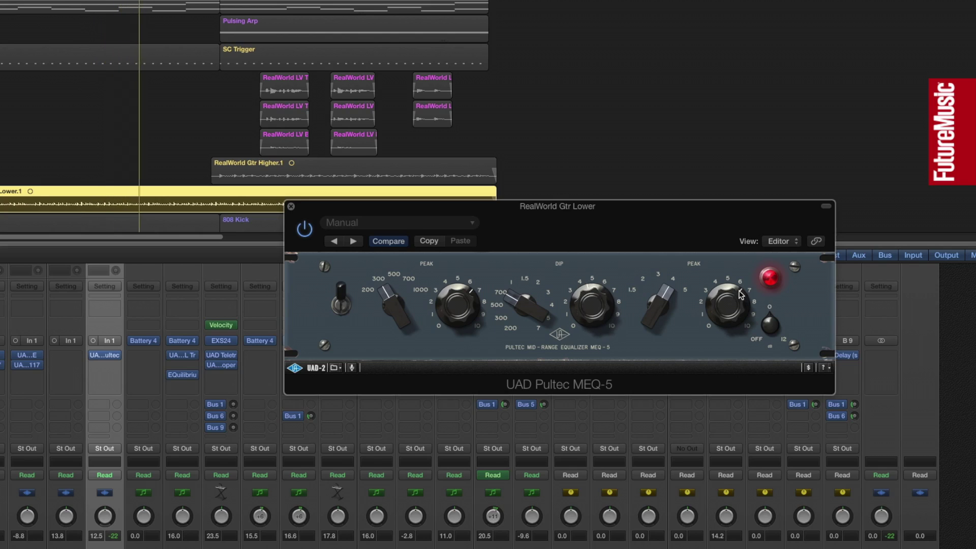
left_click_drag(661, 301, 660, 307)
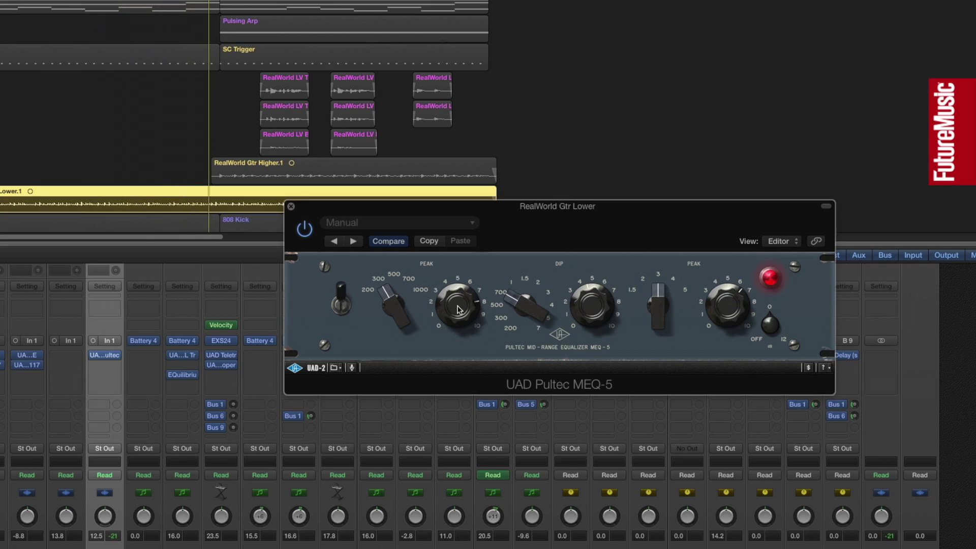
left_click(305, 230)
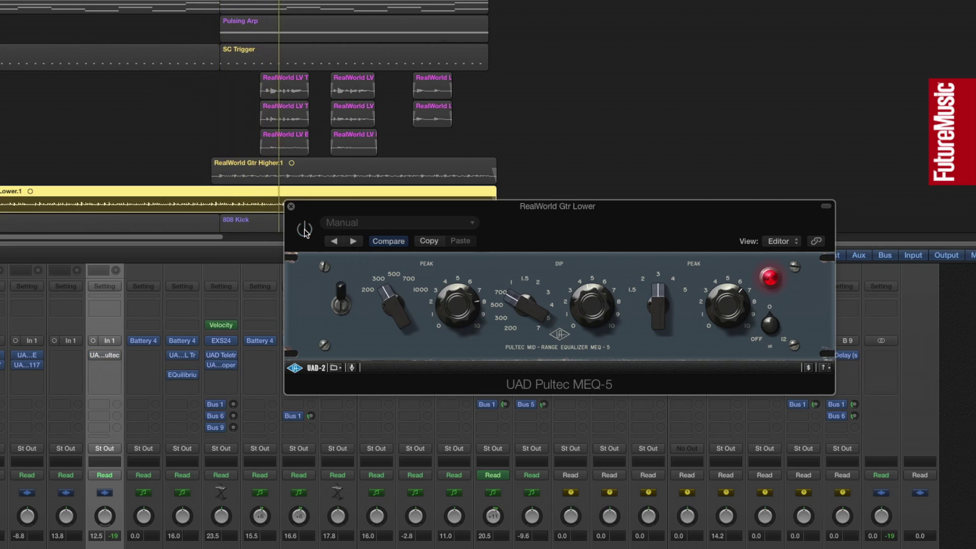
left_click(304, 230)
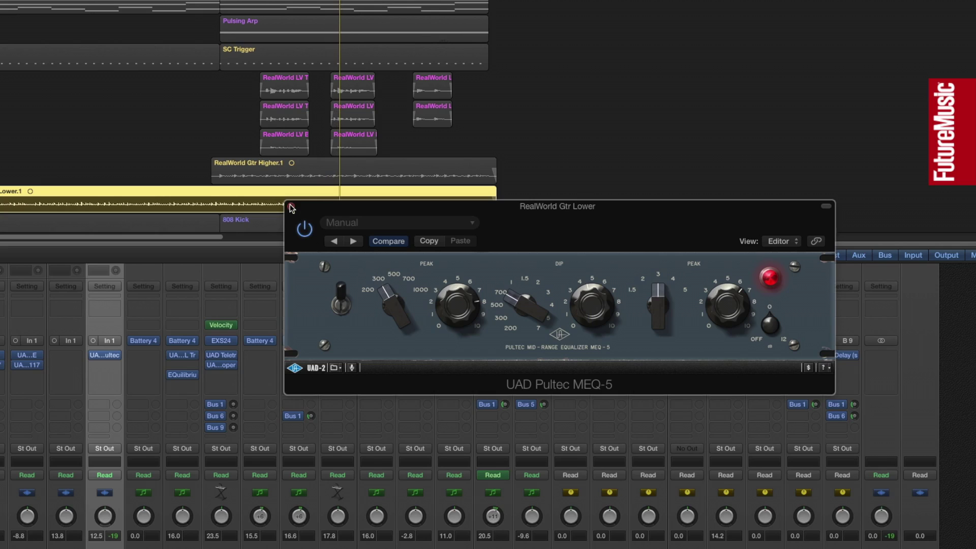
Close the Pultec window, select Gtr Higher, unsolo Gtr Lower, and play the full mix
left_click(291, 207)
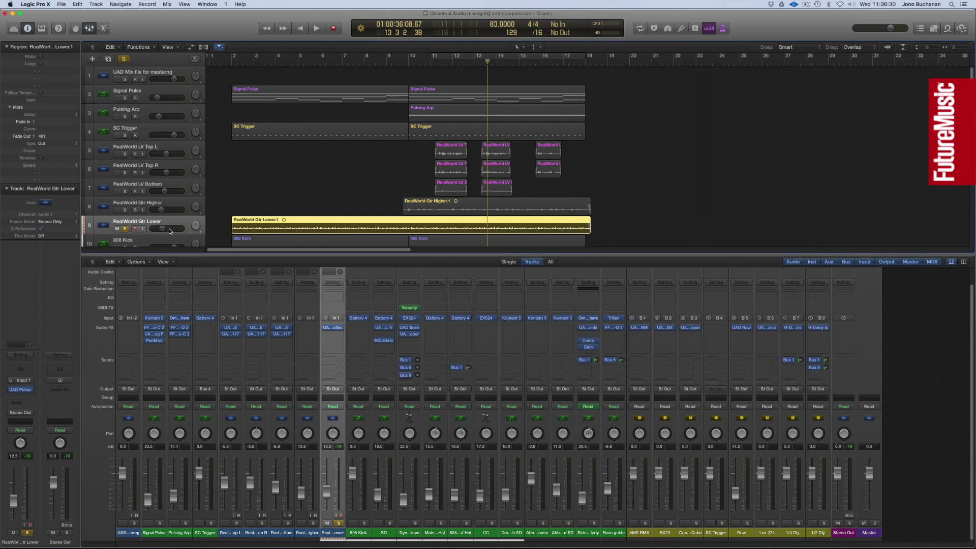
left_click(151, 205)
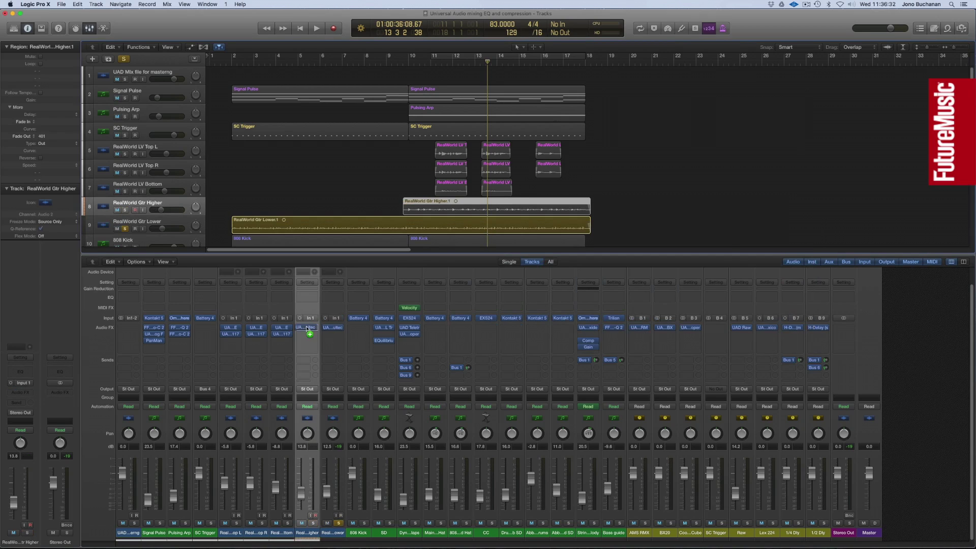
left_click(125, 229)
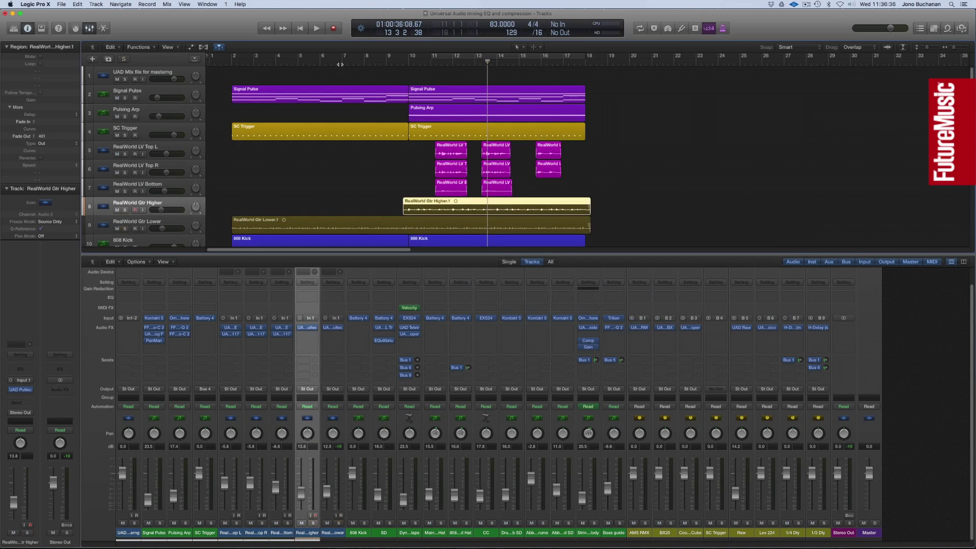
key("space")
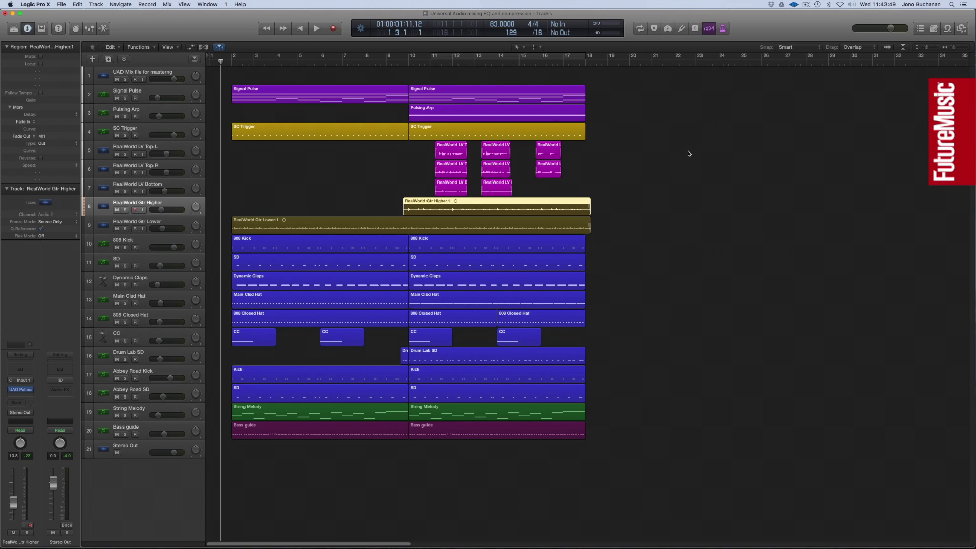
Stack the tracks from 808 Kick through Abbey Road SD into a summing track stack
left_click(144, 243)
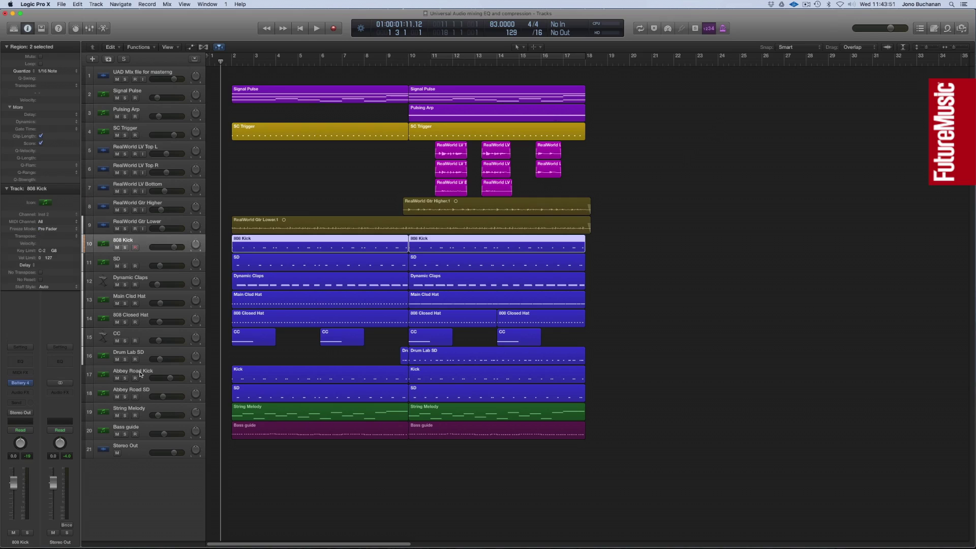
left_click(140, 393, "shift")
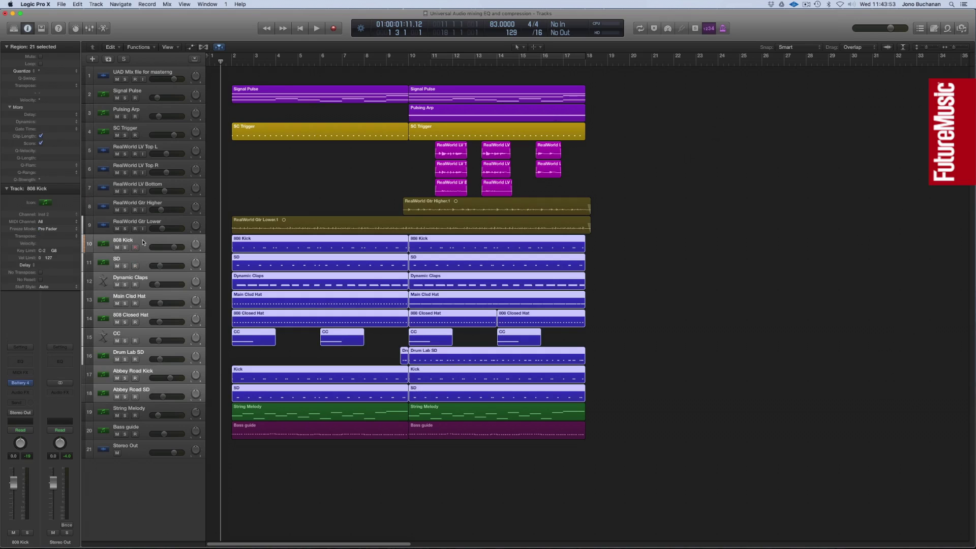
right_click(142, 241)
left_click(174, 316)
left_click(552, 75)
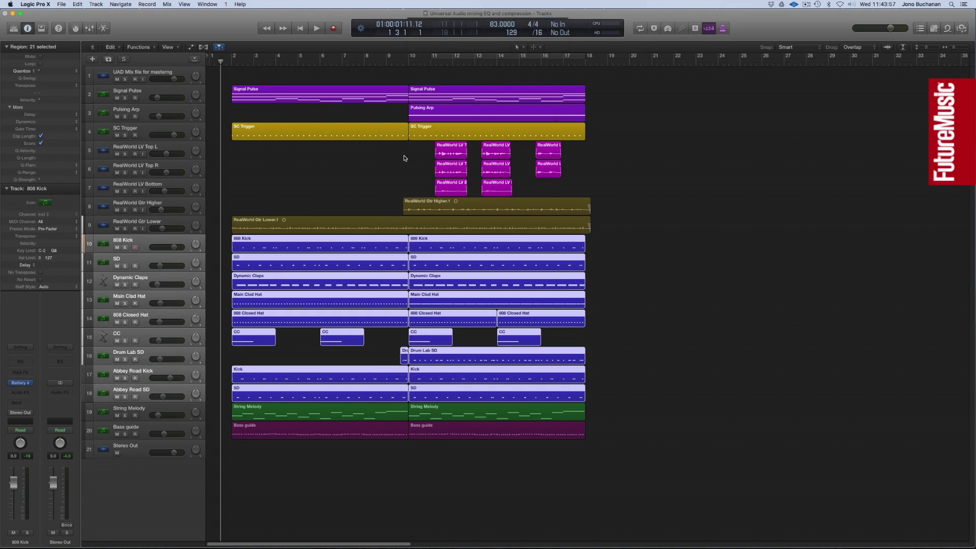
Rename the new stack 'Drums' and collapse it
double_click(128, 239)
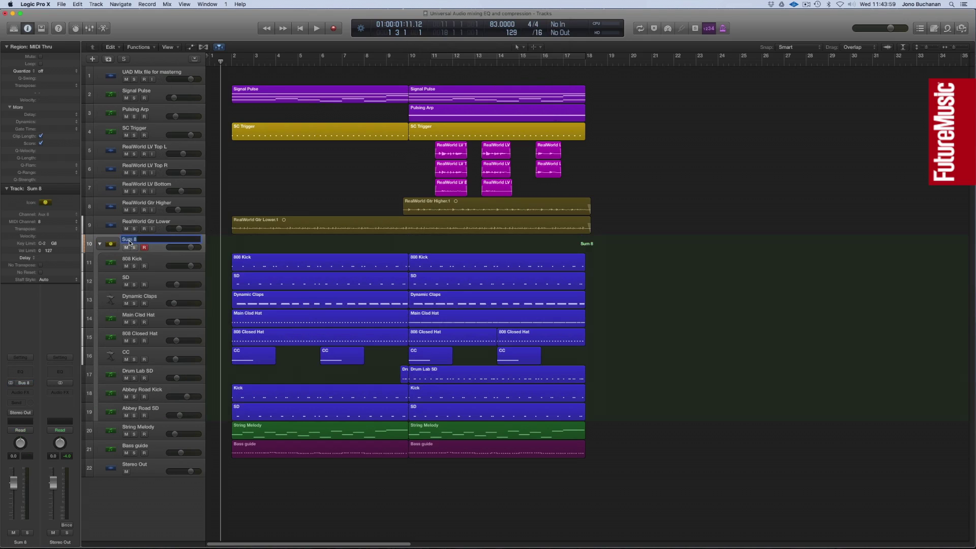
type("Drums")
key("Return")
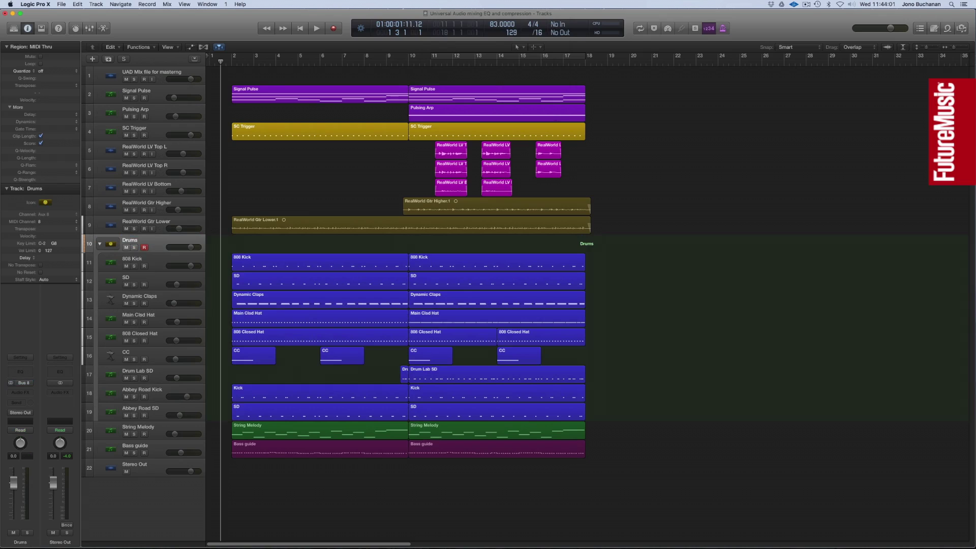
left_click(100, 244)
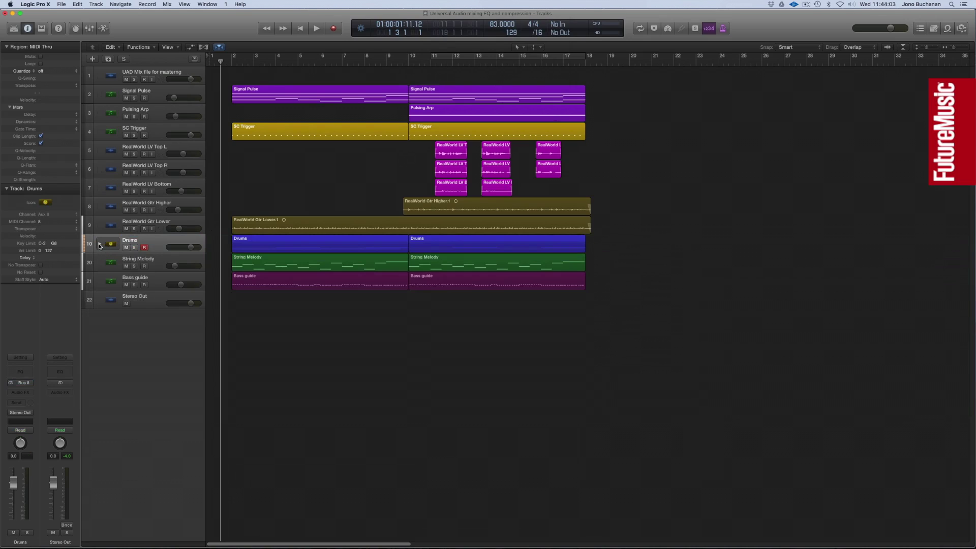
Insert a stereo UAD Fairchild 660 on the Drums stack and solo the drums
left_click(27, 394)
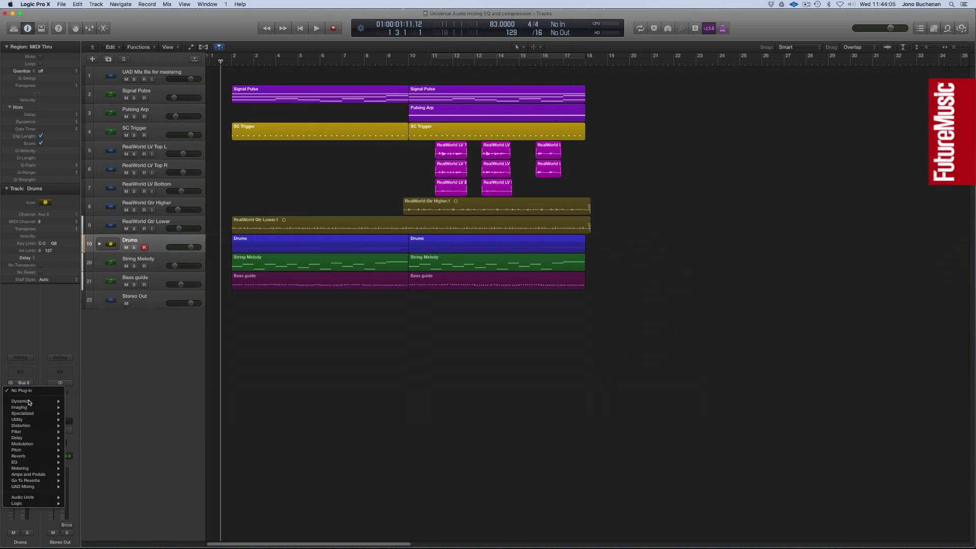
mouse_move(36, 487)
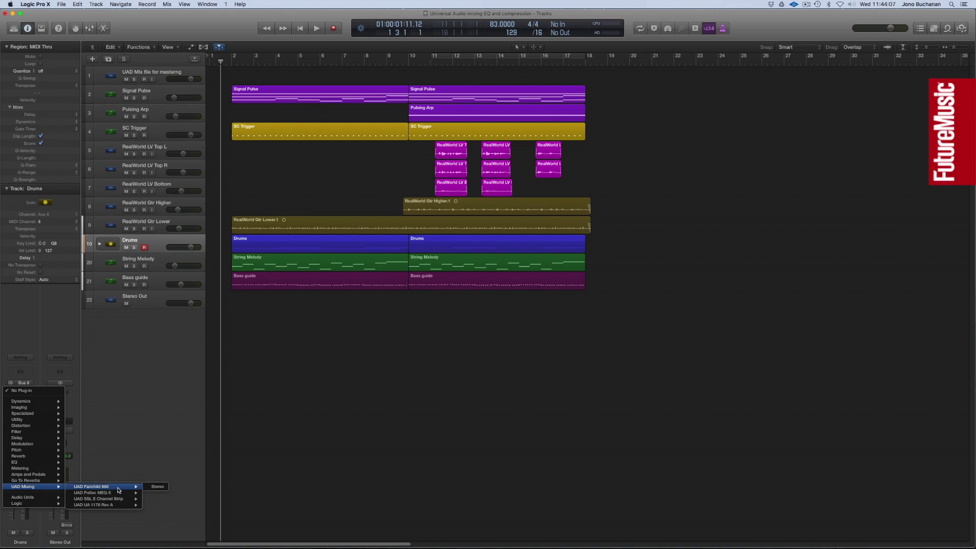
left_click(158, 487)
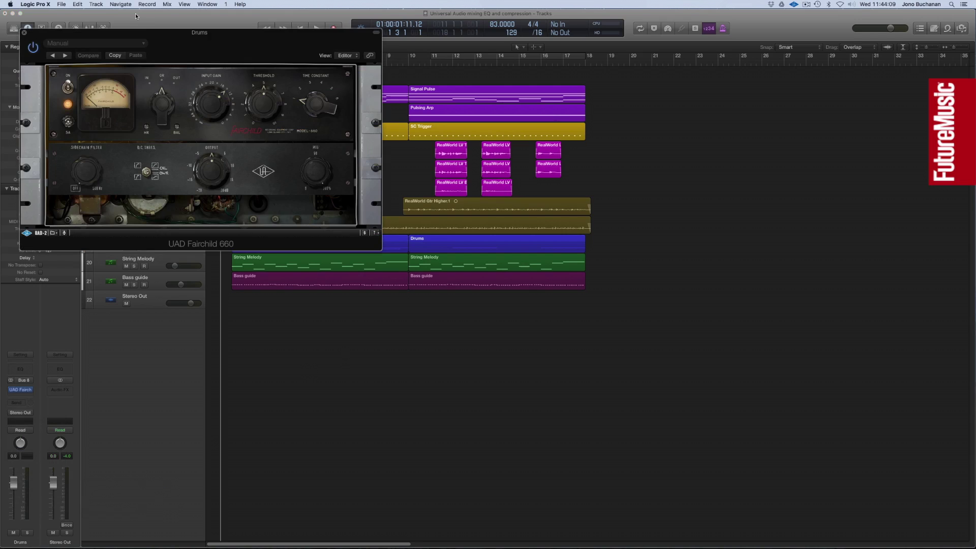
left_click_drag(104, 32, 472, 198)
left_click(160, 244)
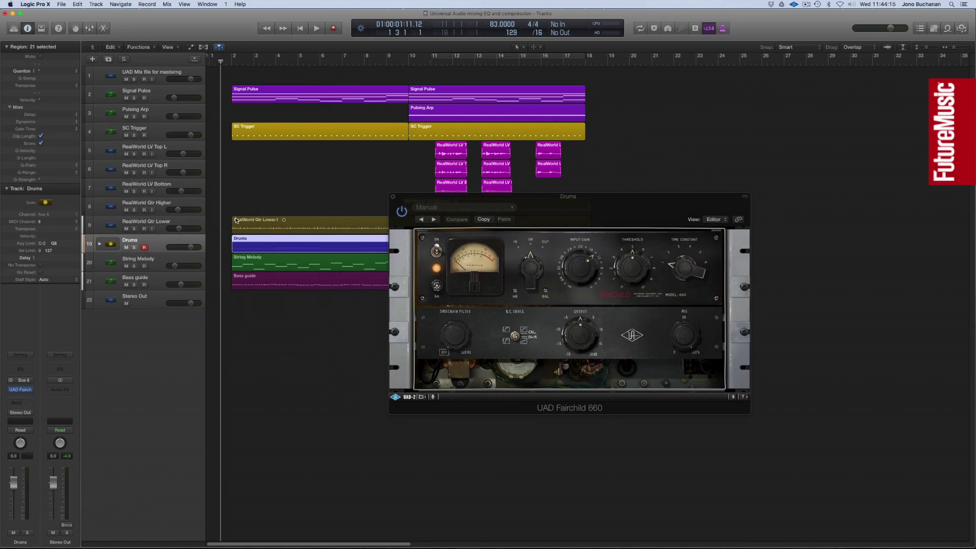
left_click(134, 248)
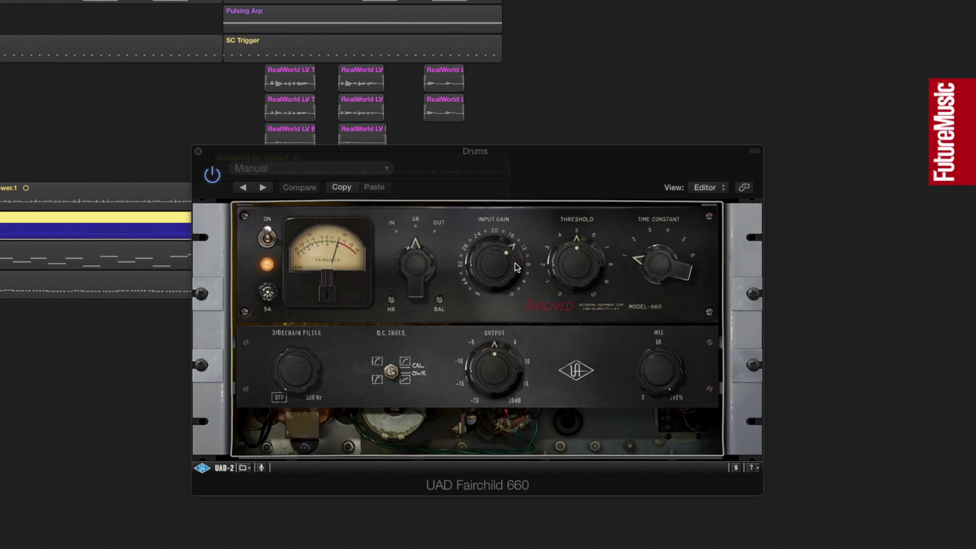
Set the Fairchild threshold near 6, add input gain, change the time constant and raise output
left_click_drag(576, 249, 508, 276)
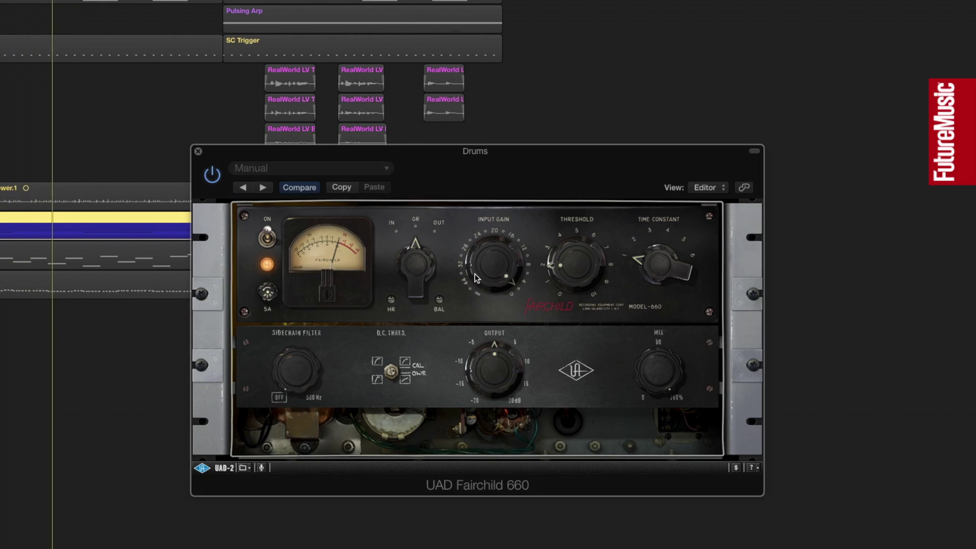
left_click_drag(589, 258, 589, 282)
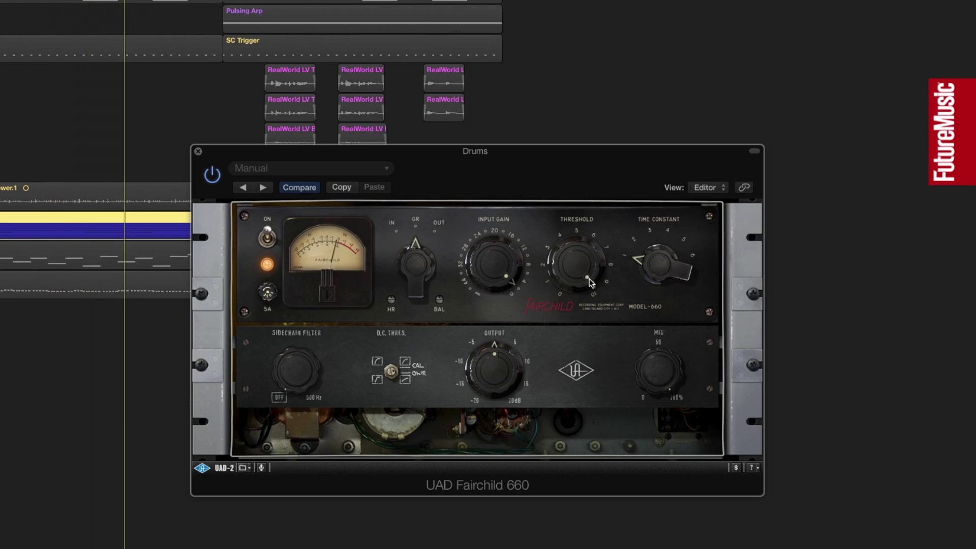
left_click_drag(523, 284, 525, 268)
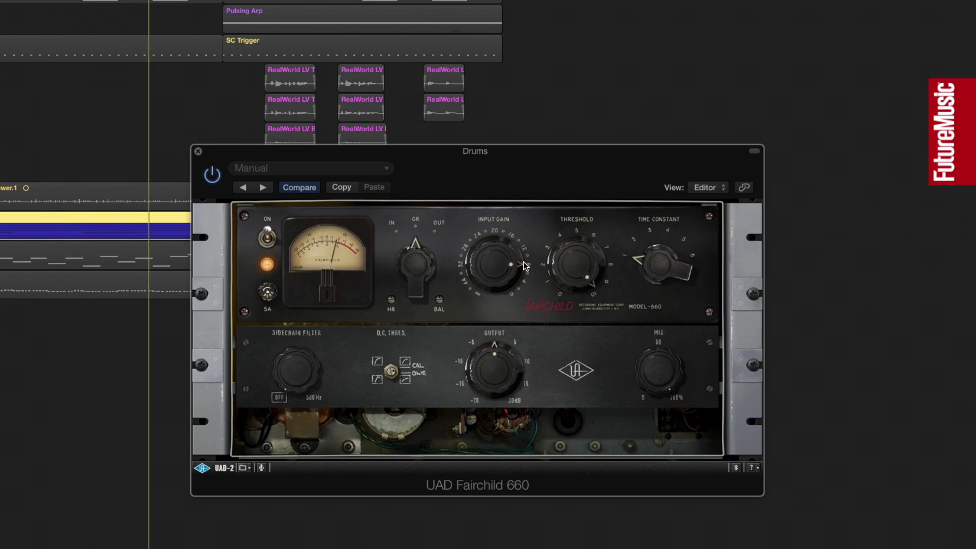
left_click_drag(658, 250, 657, 249)
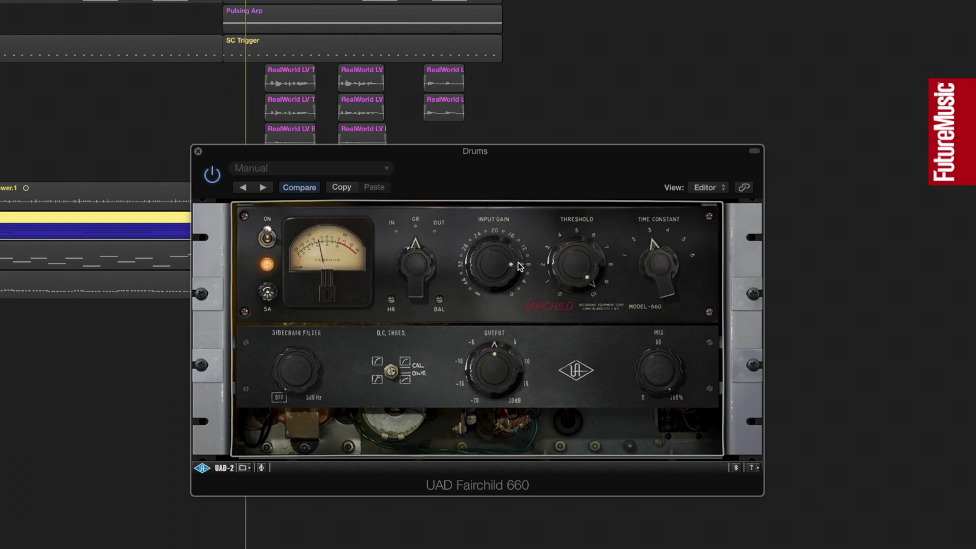
left_click_drag(520, 270, 519, 274)
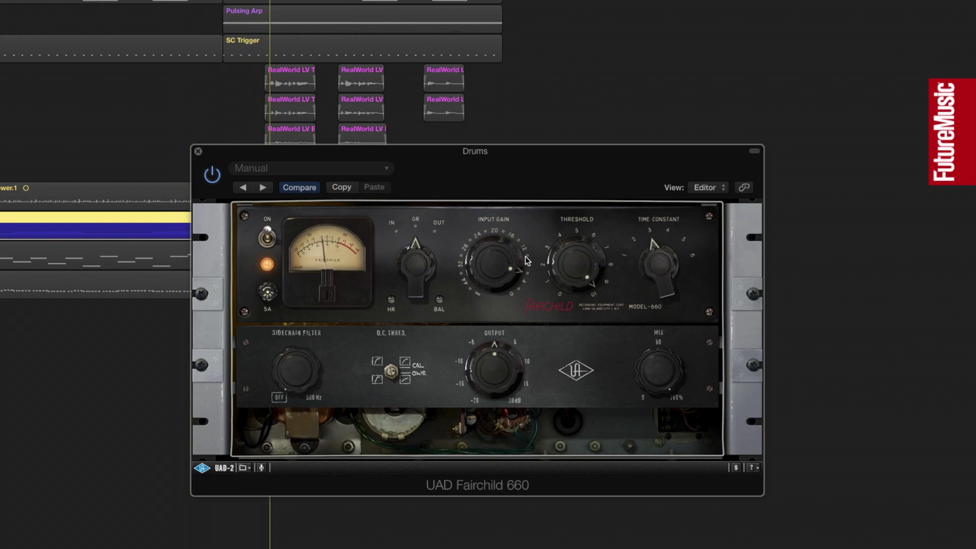
left_click_drag(495, 351, 511, 347)
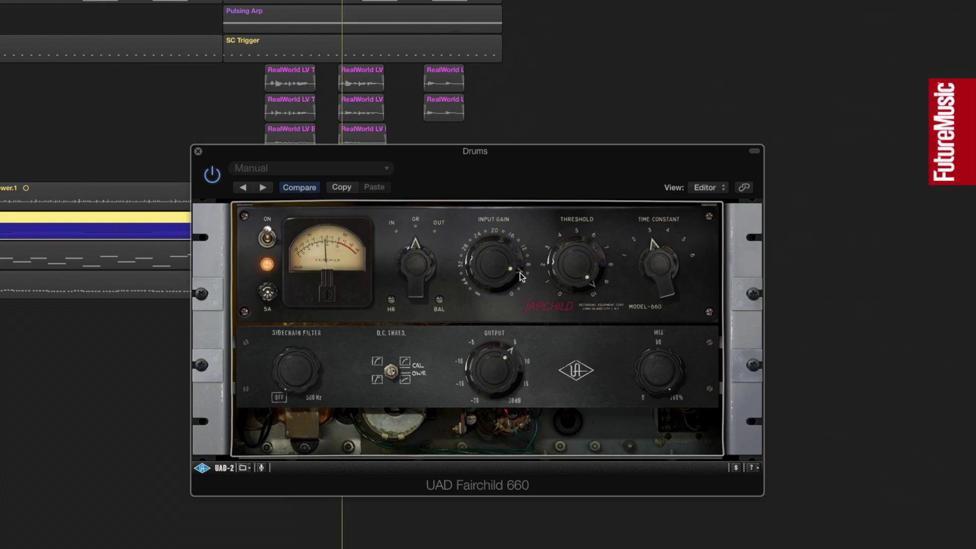
mouse_move(518, 274)
left_mouse_down()
mouse_move(498, 252)
mouse_move(477, 251)
mouse_move(511, 259)
mouse_move(510, 272)
left_mouse_up()
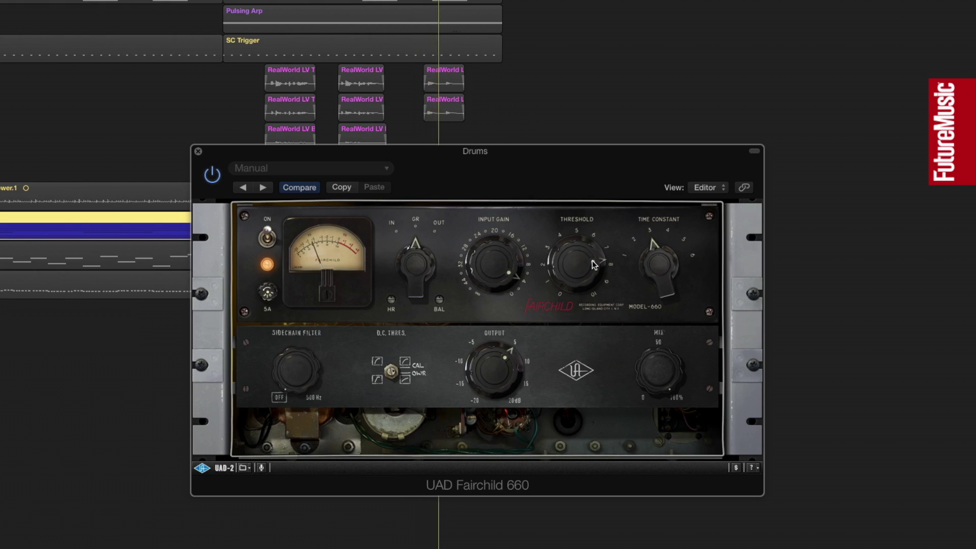
left_click_drag(592, 257, 593, 262)
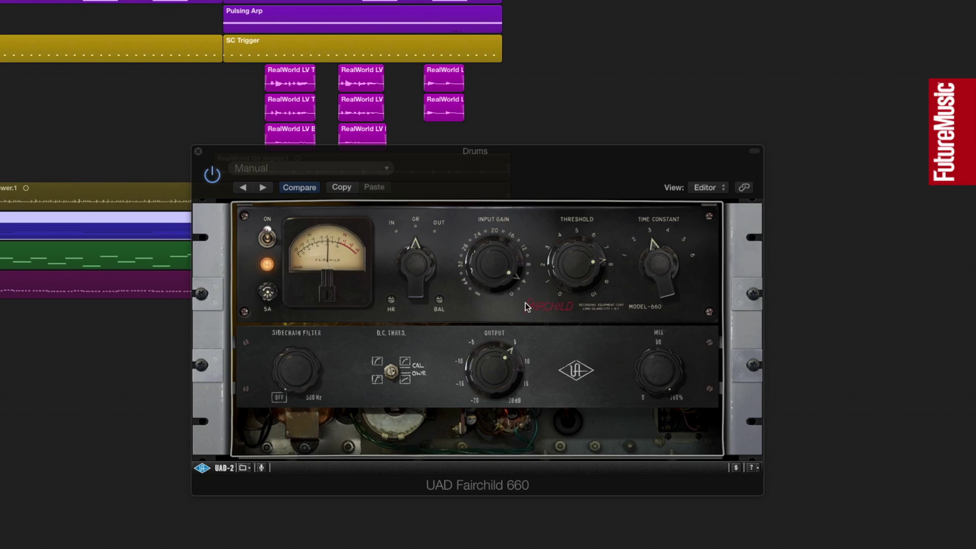
Rebalance the Fairchild's input gain, threshold and output by ear while the drums play
scroll(518, 260, "down", 2)
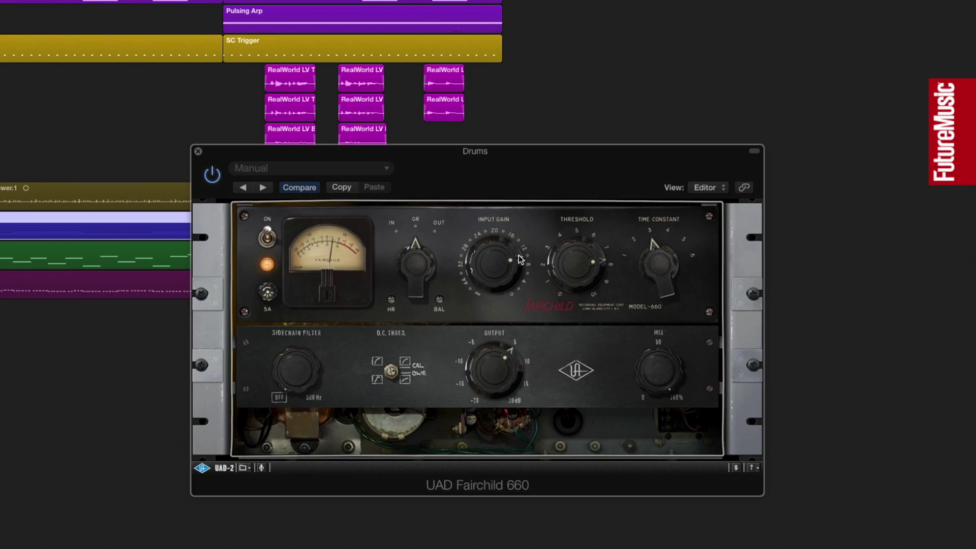
left_click_drag(522, 264, 522, 276)
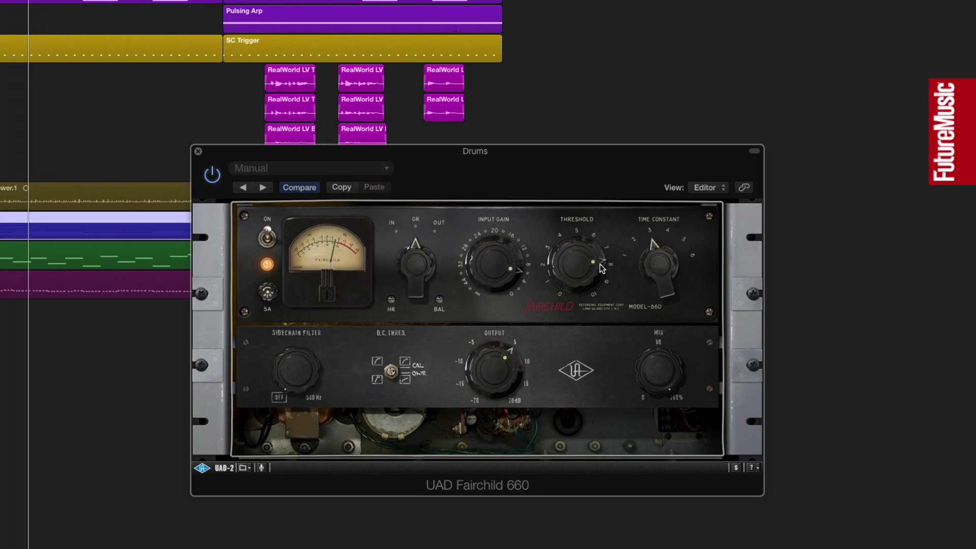
left_click_drag(599, 263, 593, 276)
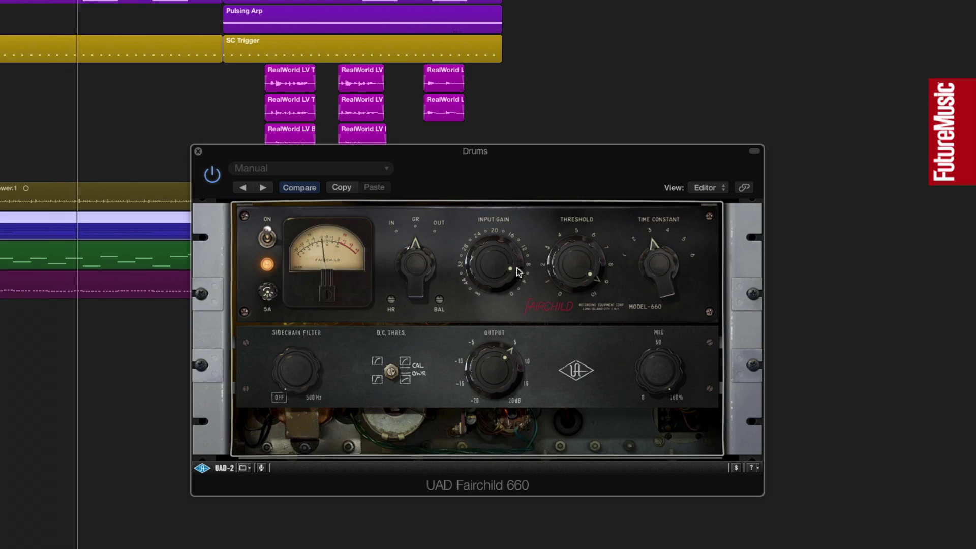
left_click_drag(517, 267, 522, 247)
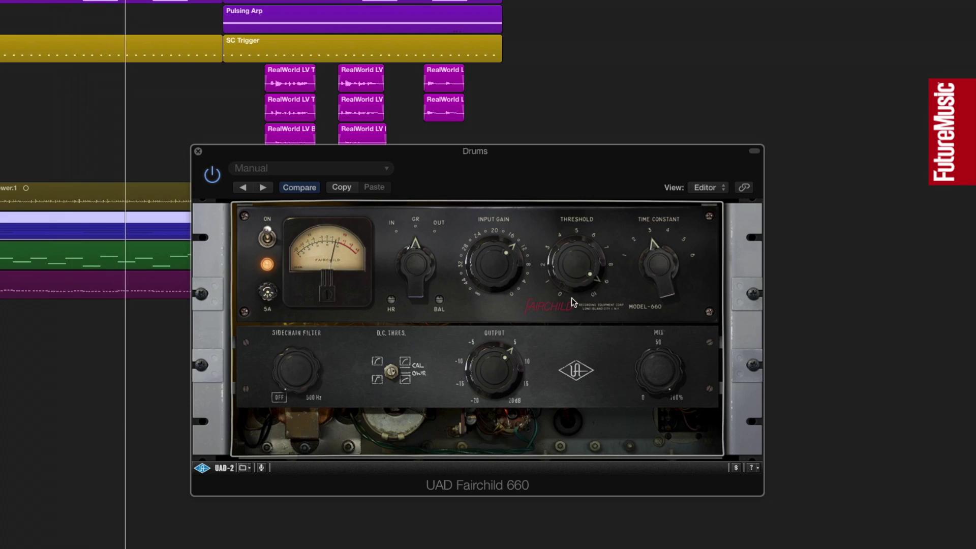
left_click_drag(517, 375, 518, 370)
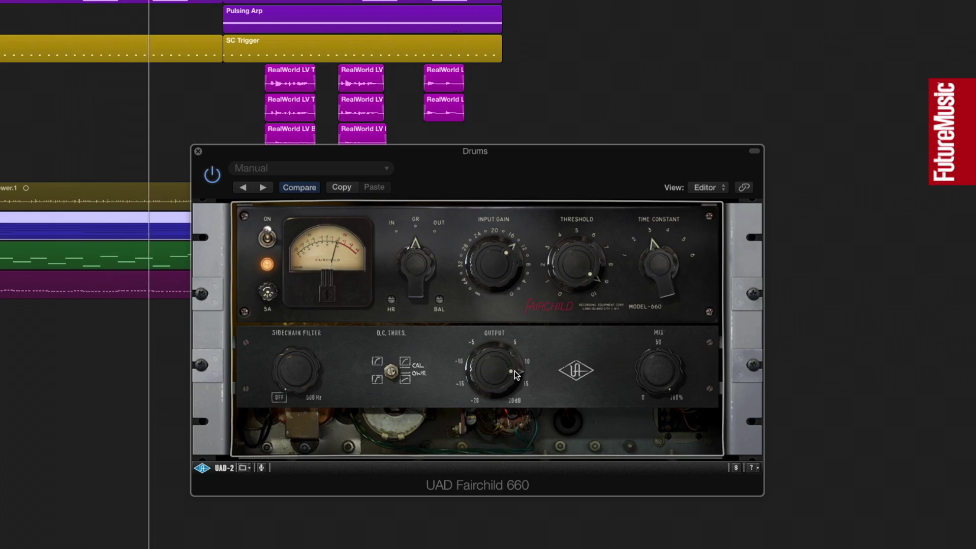
left_click_drag(517, 370, 519, 368)
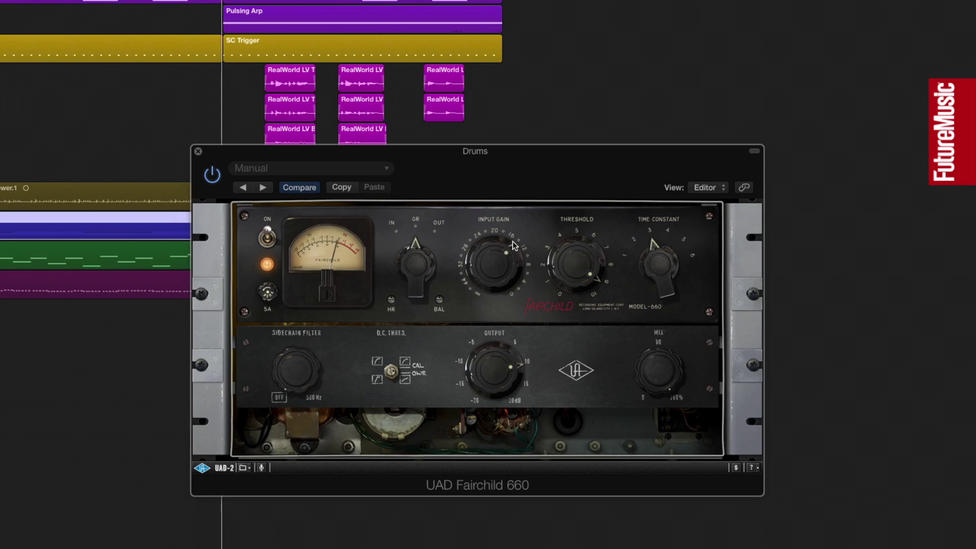
left_click_drag(513, 246, 516, 273)
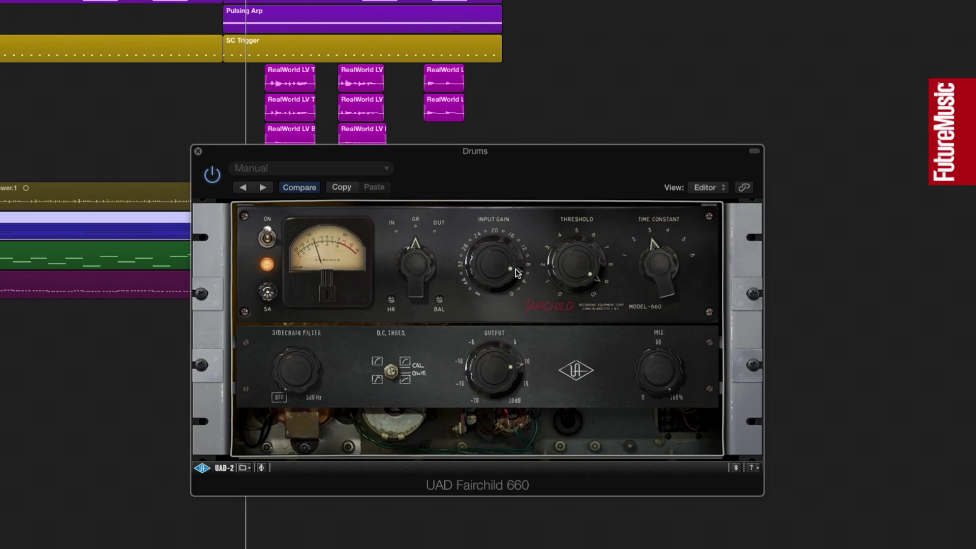
left_click_drag(597, 278, 604, 268)
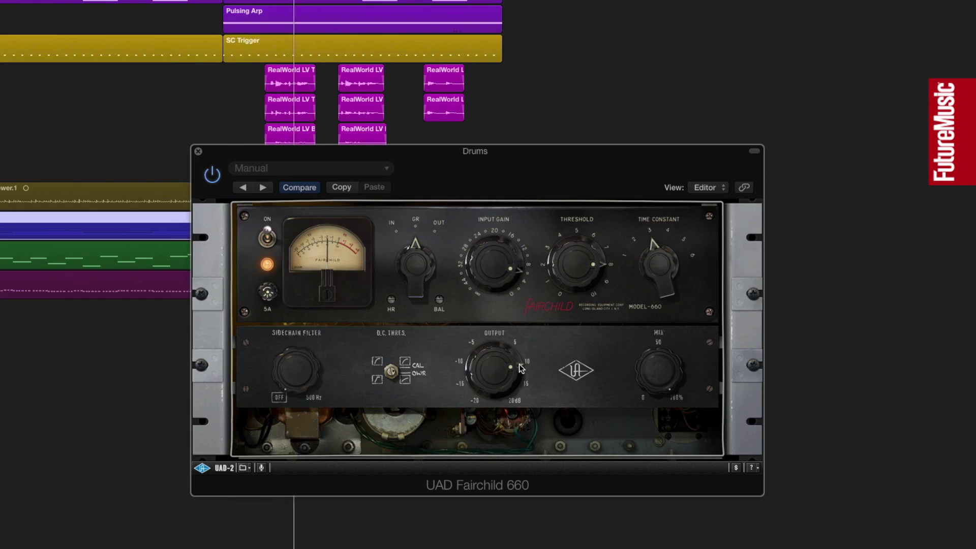
left_click_drag(521, 367, 518, 327)
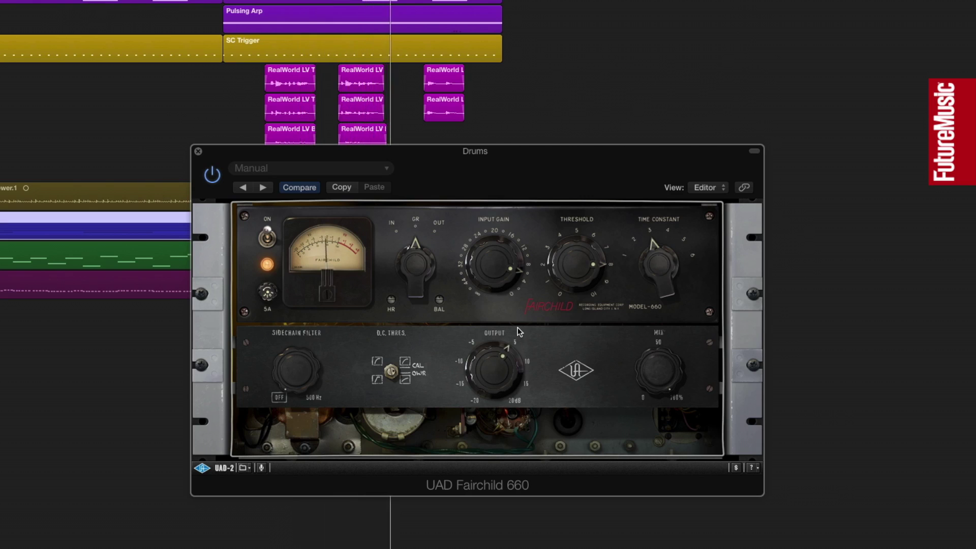
left_click_drag(517, 328, 520, 332)
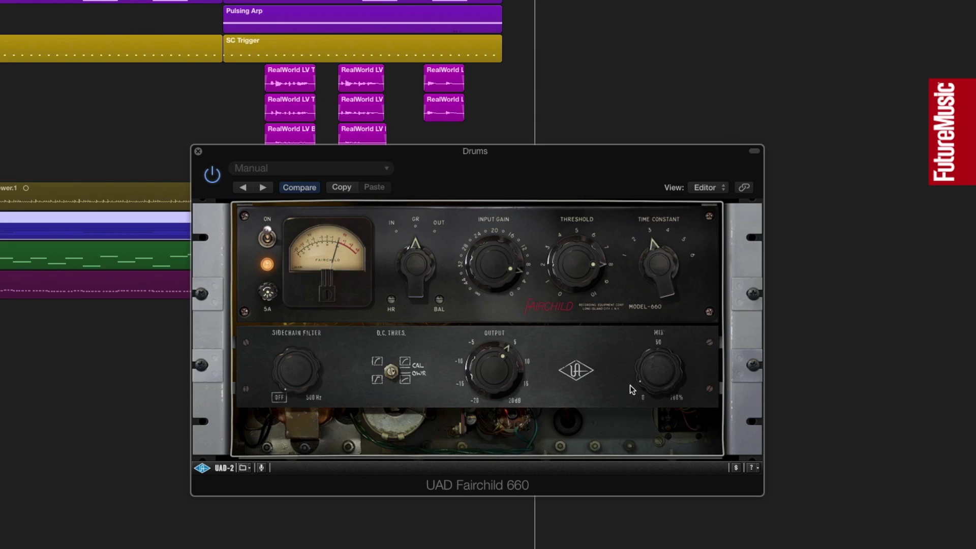
Bring up the Fairchild Mix, audition 100%, then settle at 50 with slight gain and output nudges
left_click_drag(630, 389, 683, 353)
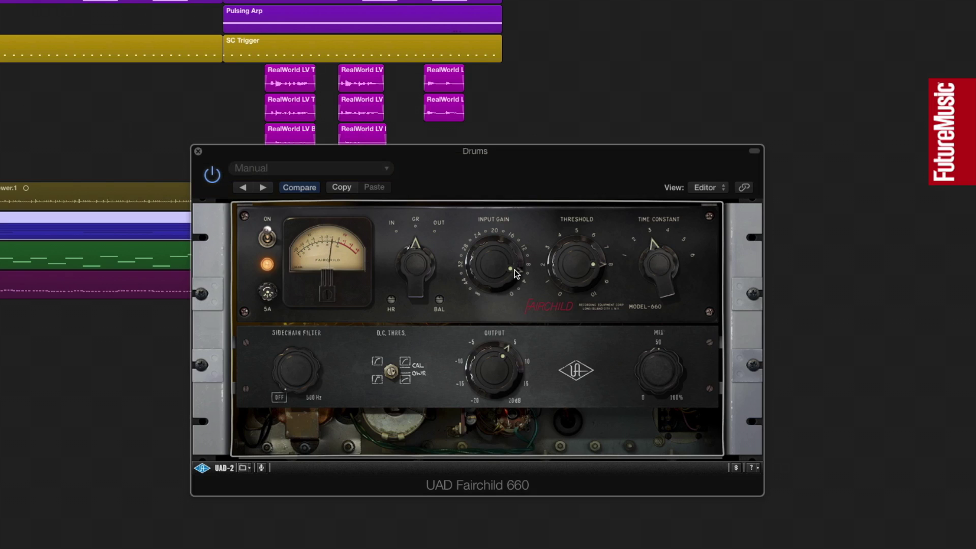
left_click_drag(513, 269, 512, 273)
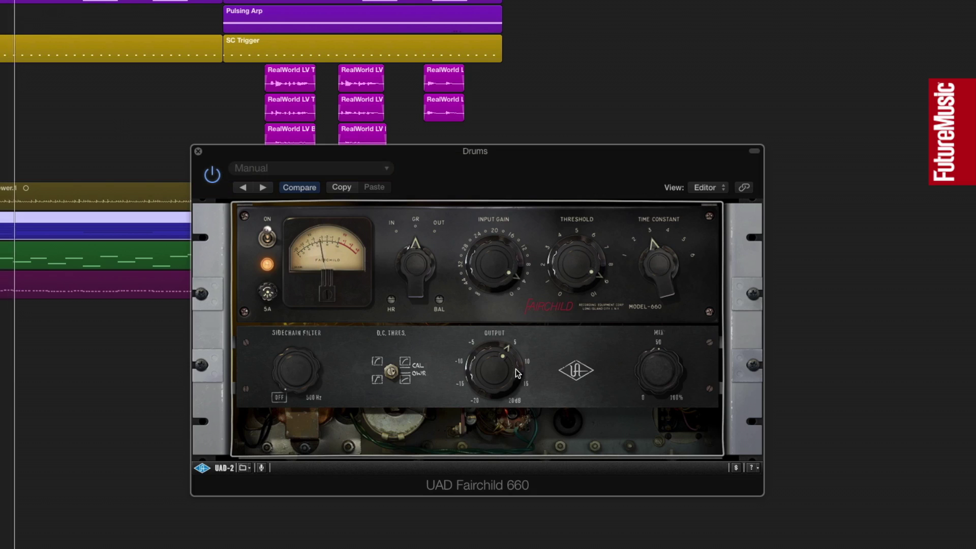
left_click_drag(511, 352, 516, 357)
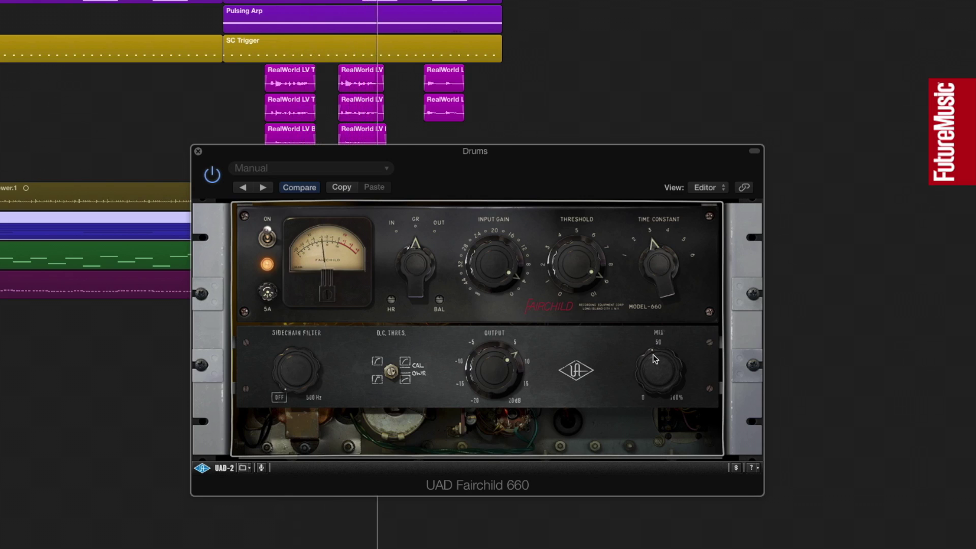
left_click_drag(652, 355, 679, 370)
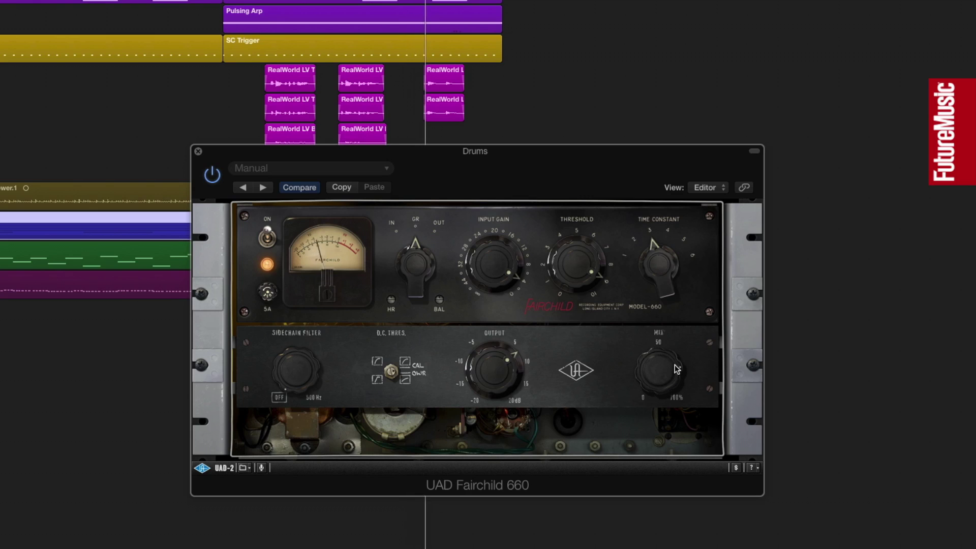
left_click_drag(676, 368, 654, 352)
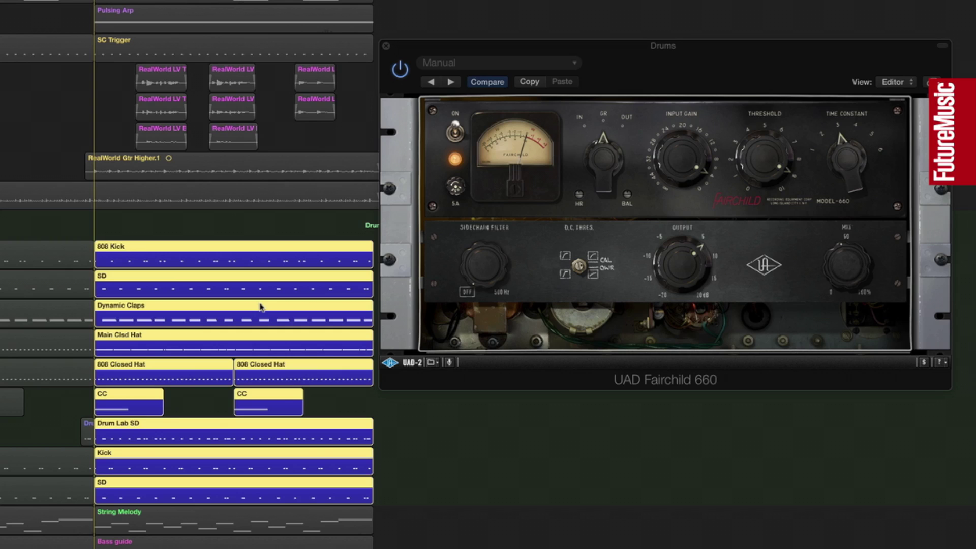
left_click(400, 70)
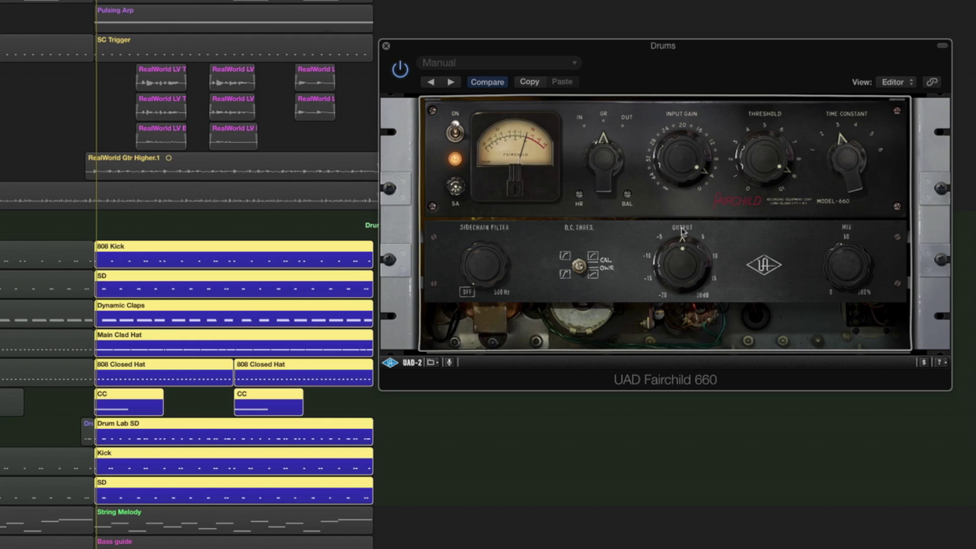
Bypass and re-enable the Fairchild to A/B, then raise Output to match the dry level
left_click(402, 71)
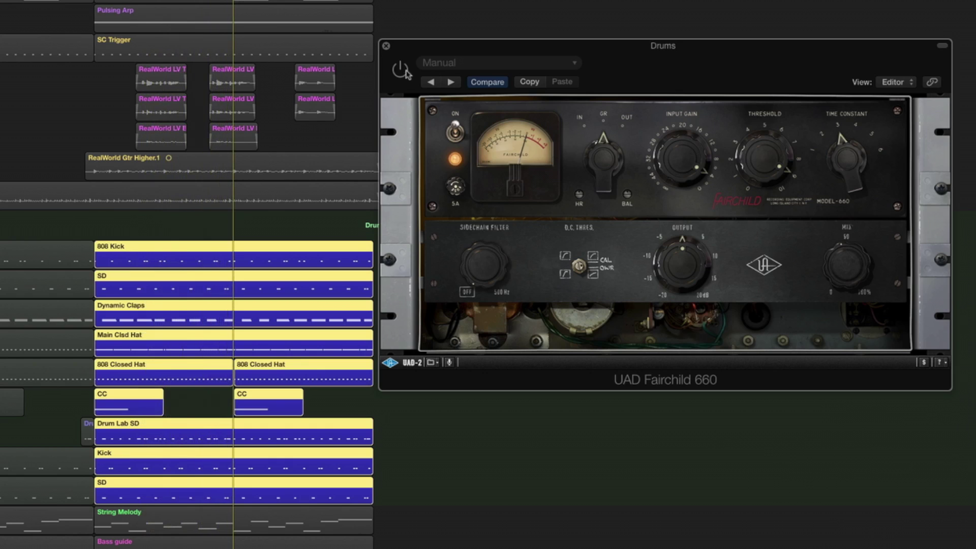
left_click(402, 74)
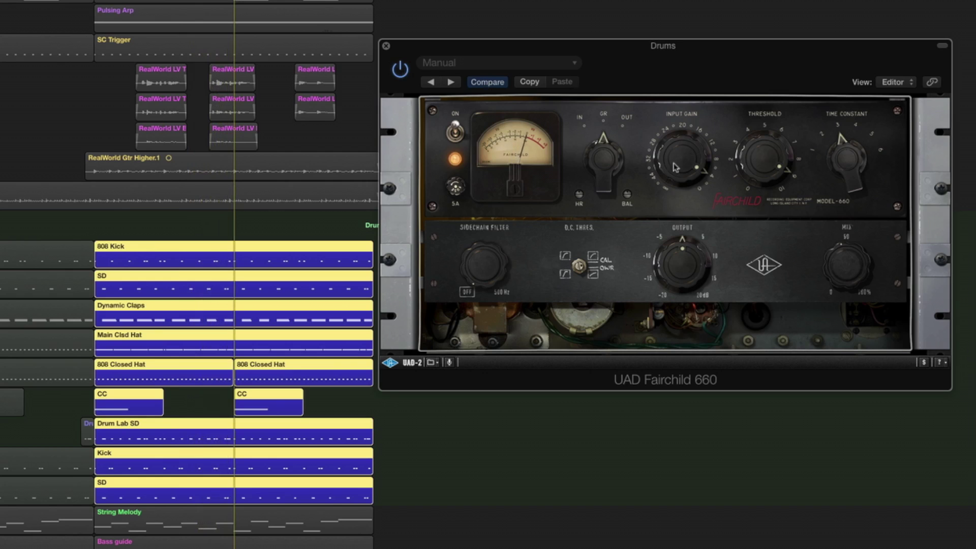
left_click_drag(686, 244, 710, 246)
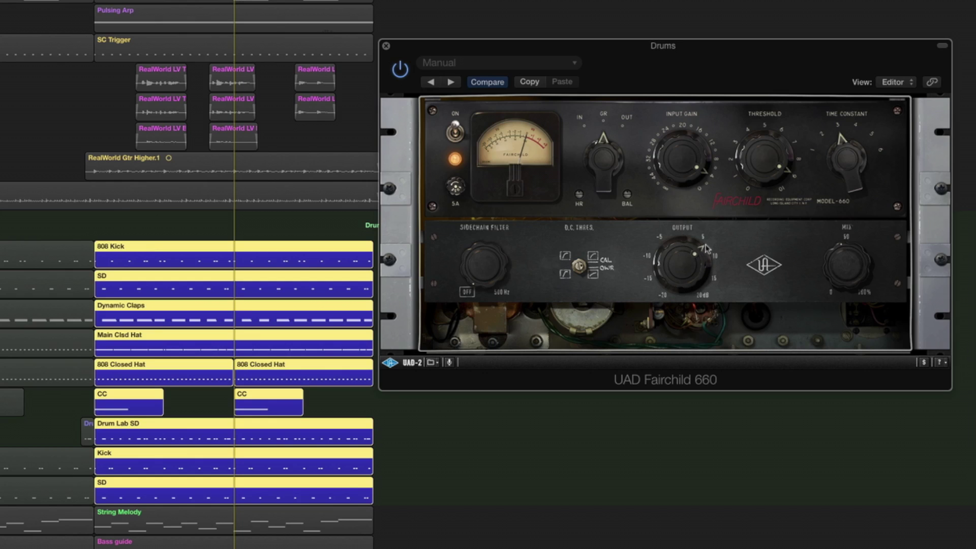